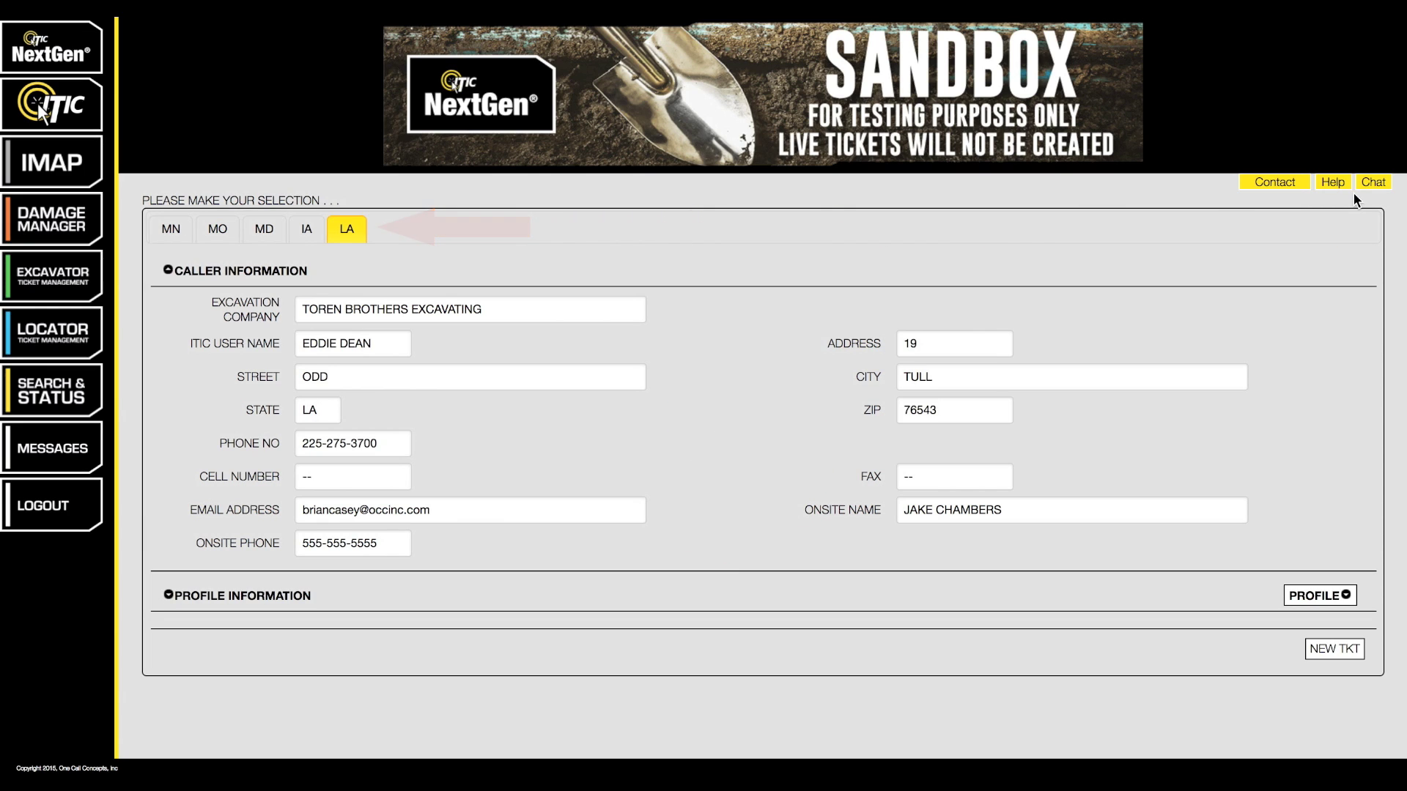
- Start a new ticket with starting address Louisiana State Capitol, Baton Rouge, LA 70802
click(1315, 657)
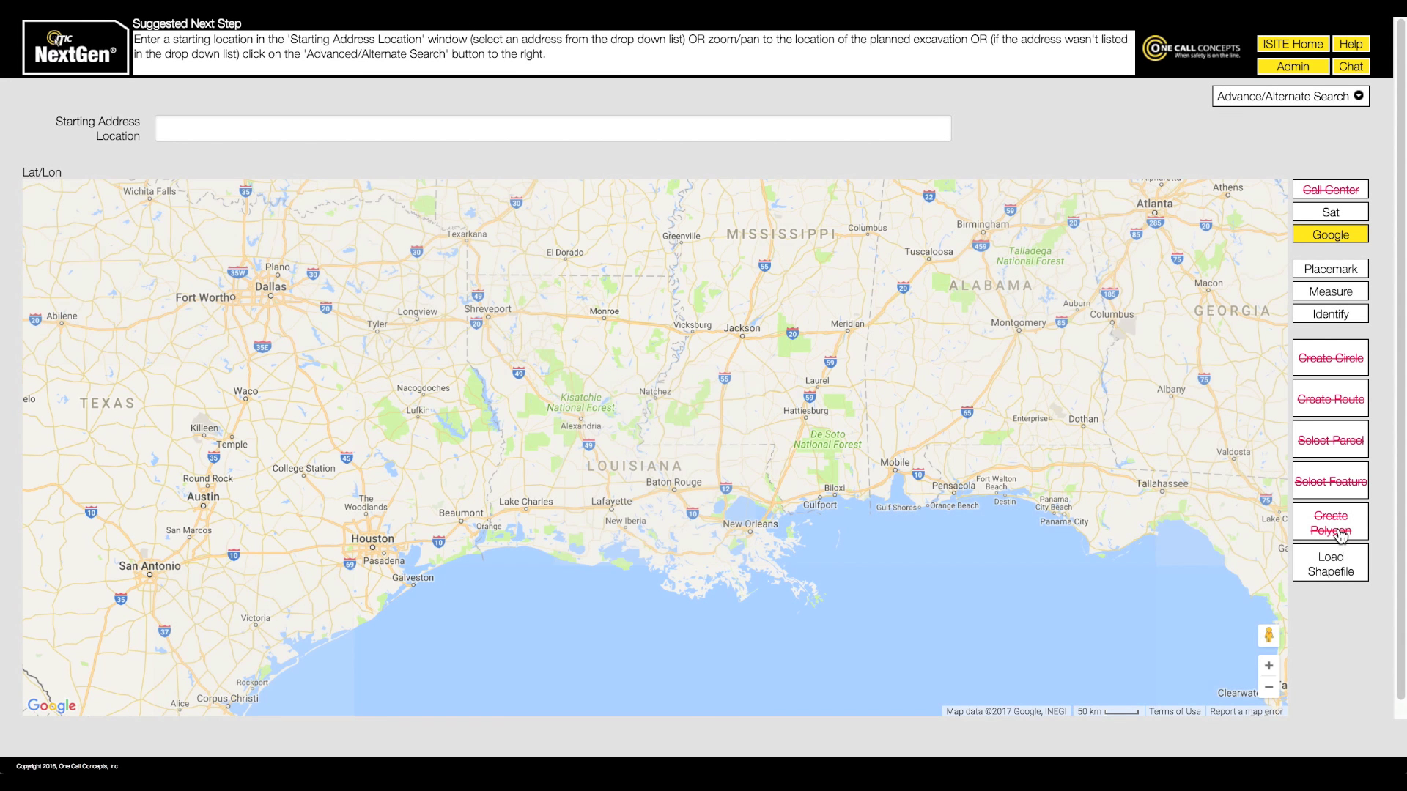
click(542, 128)
text(la )
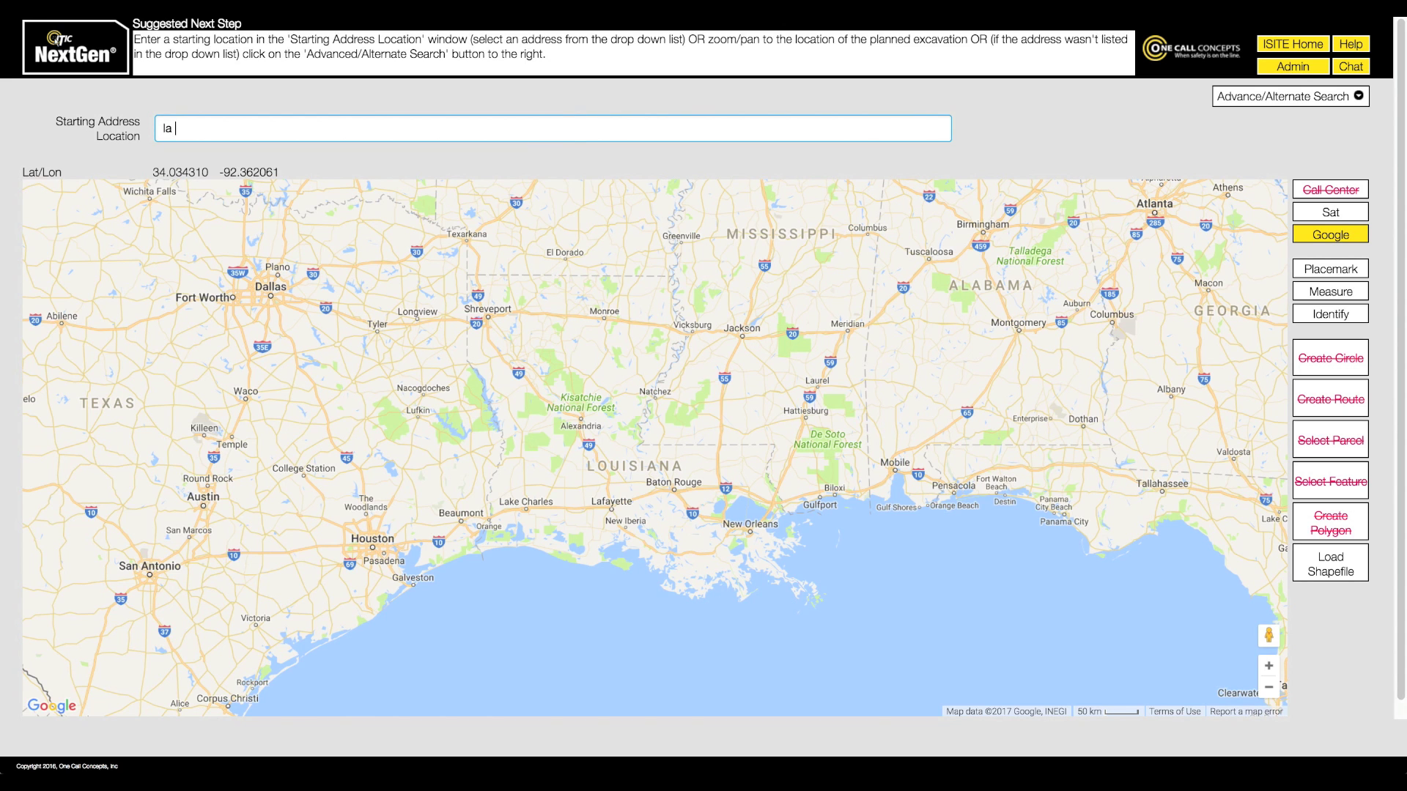
text(state ca)
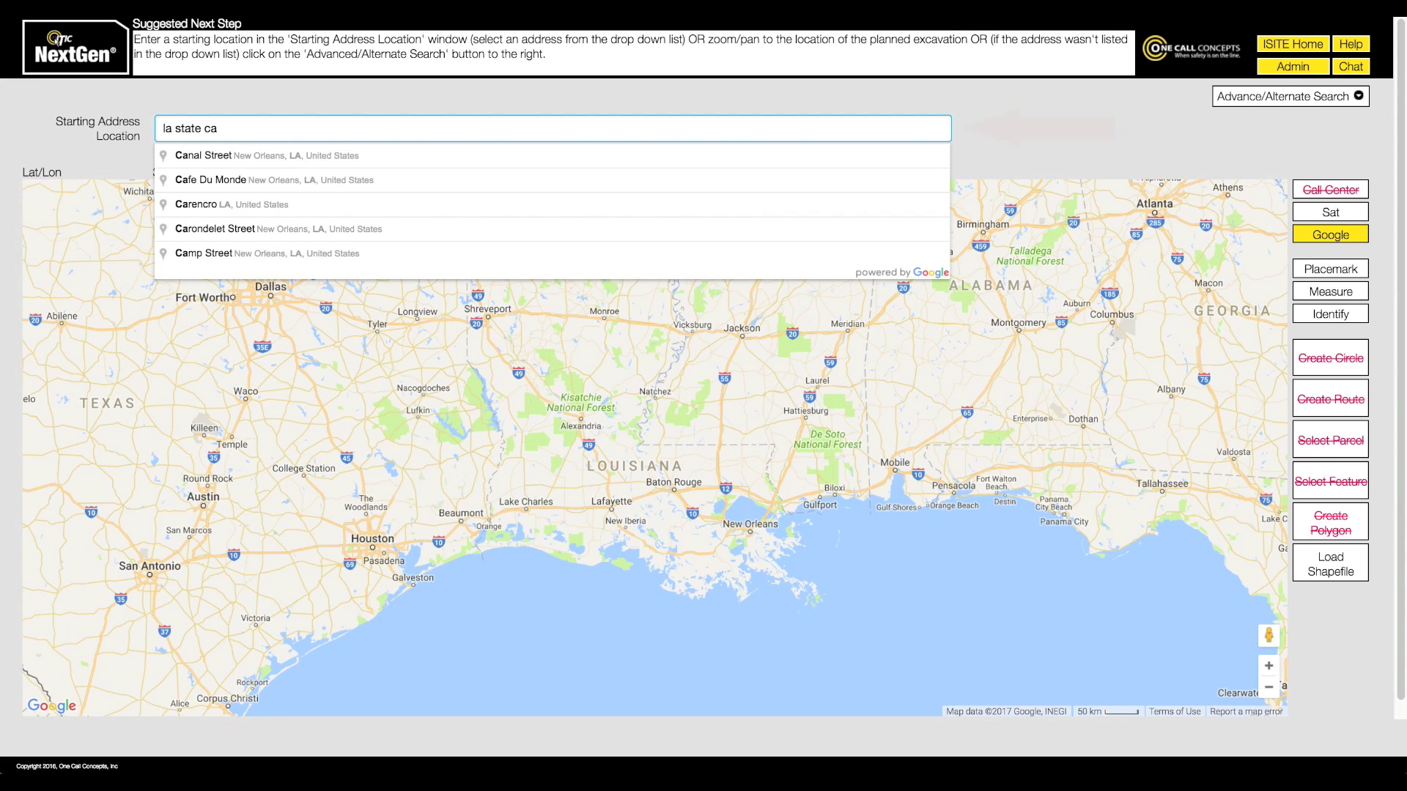
text(pitol)
key(Down)
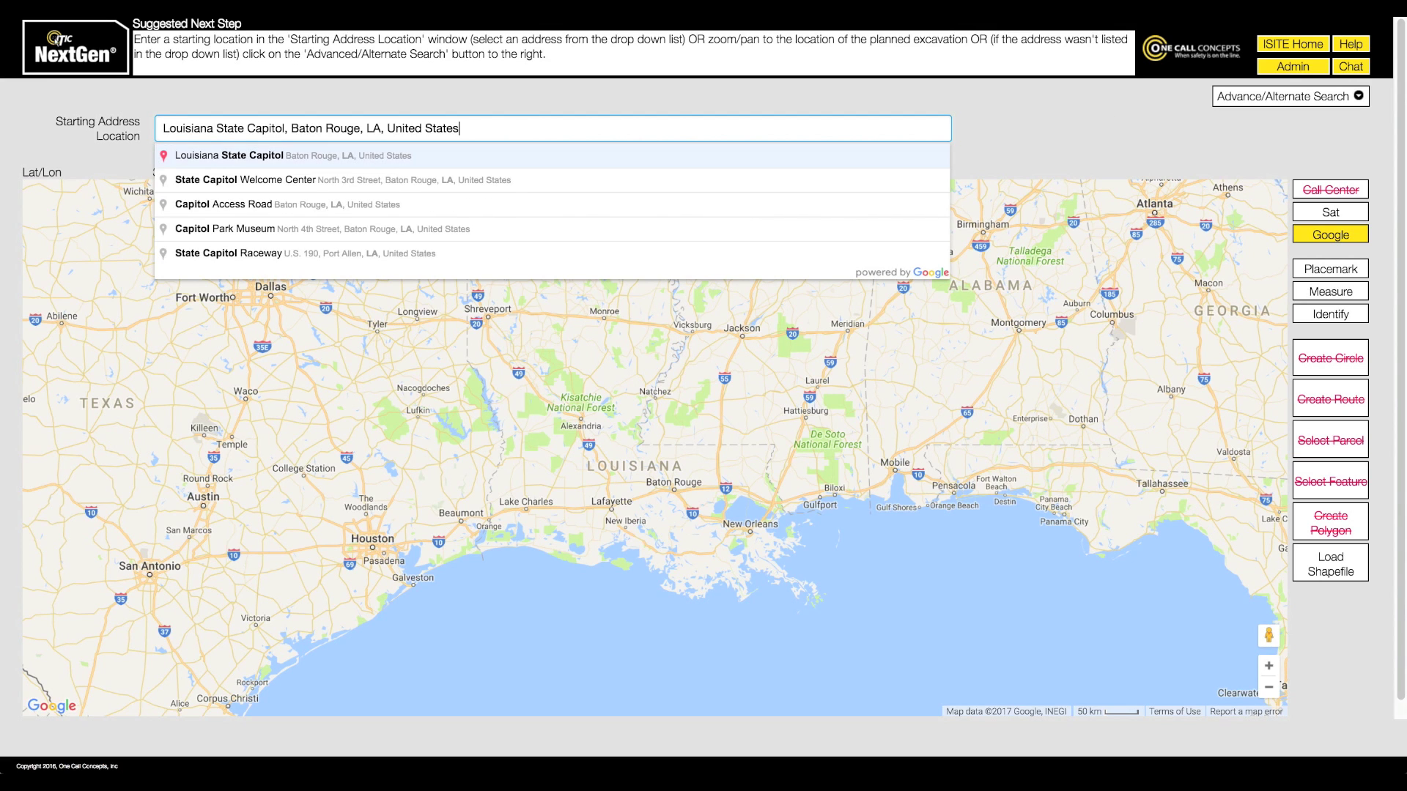
key(Return)
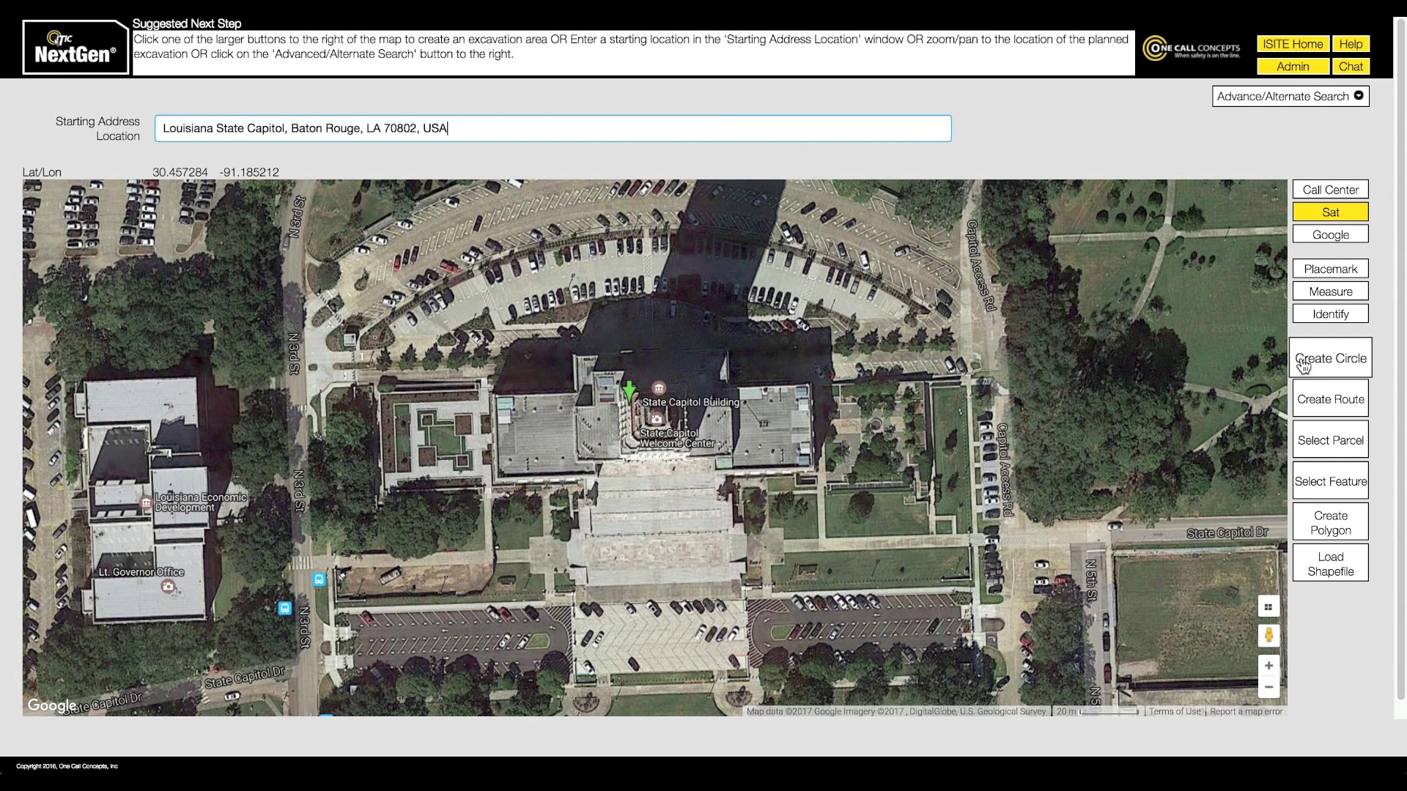
- Place two 35-foot circles, one on the roundabout and one on Capitol Access Rd
click(1303, 364)
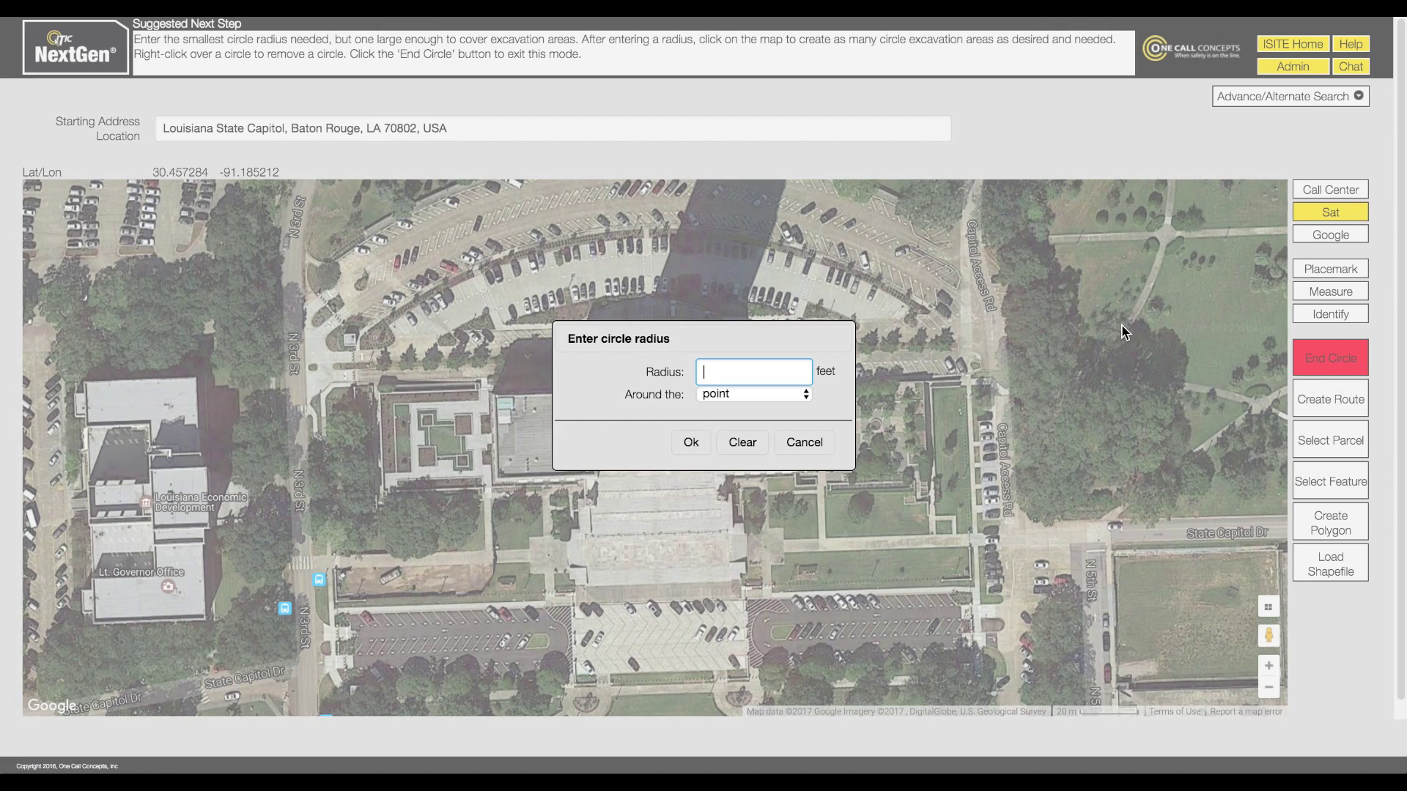
text(35)
click(692, 441)
drag(893, 290, 902, 496)
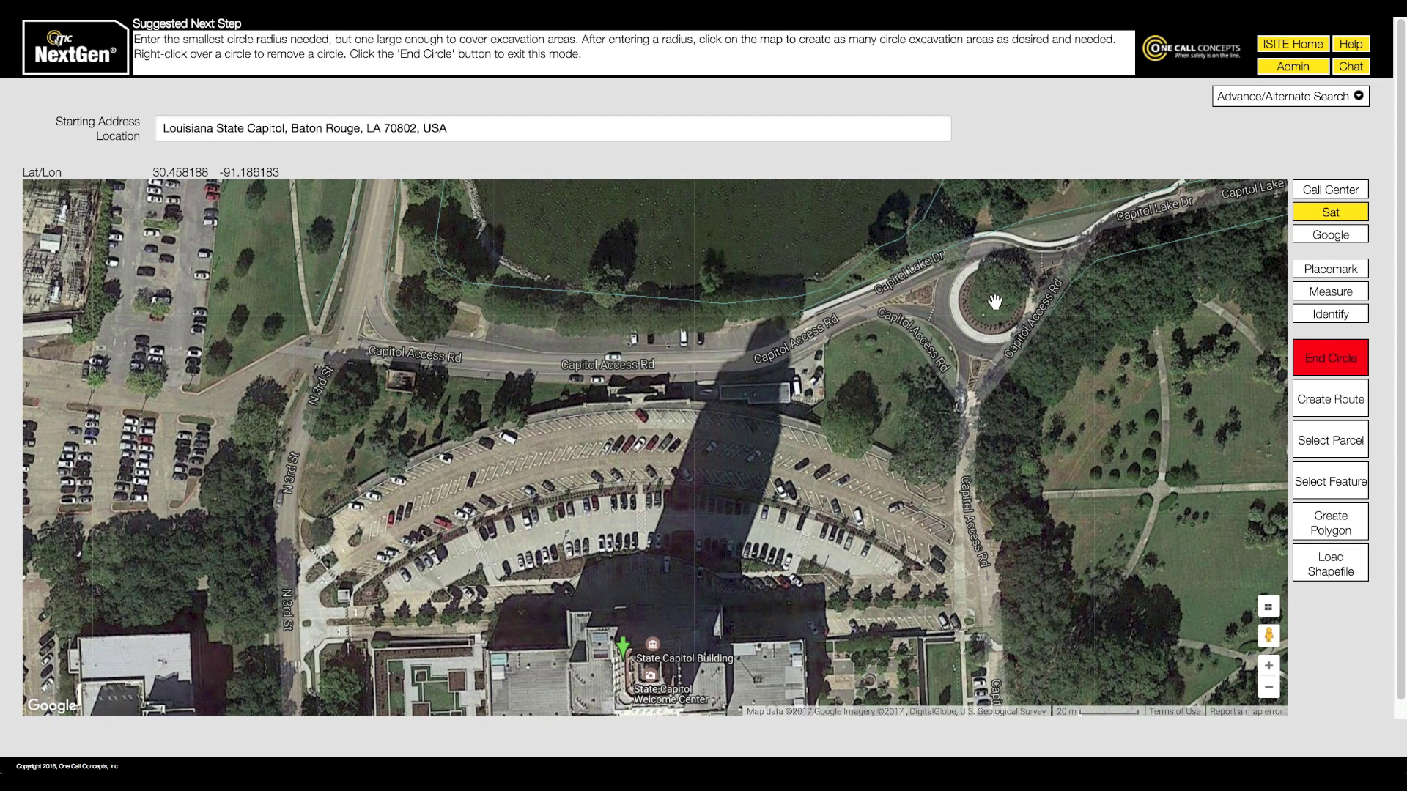
click(993, 300)
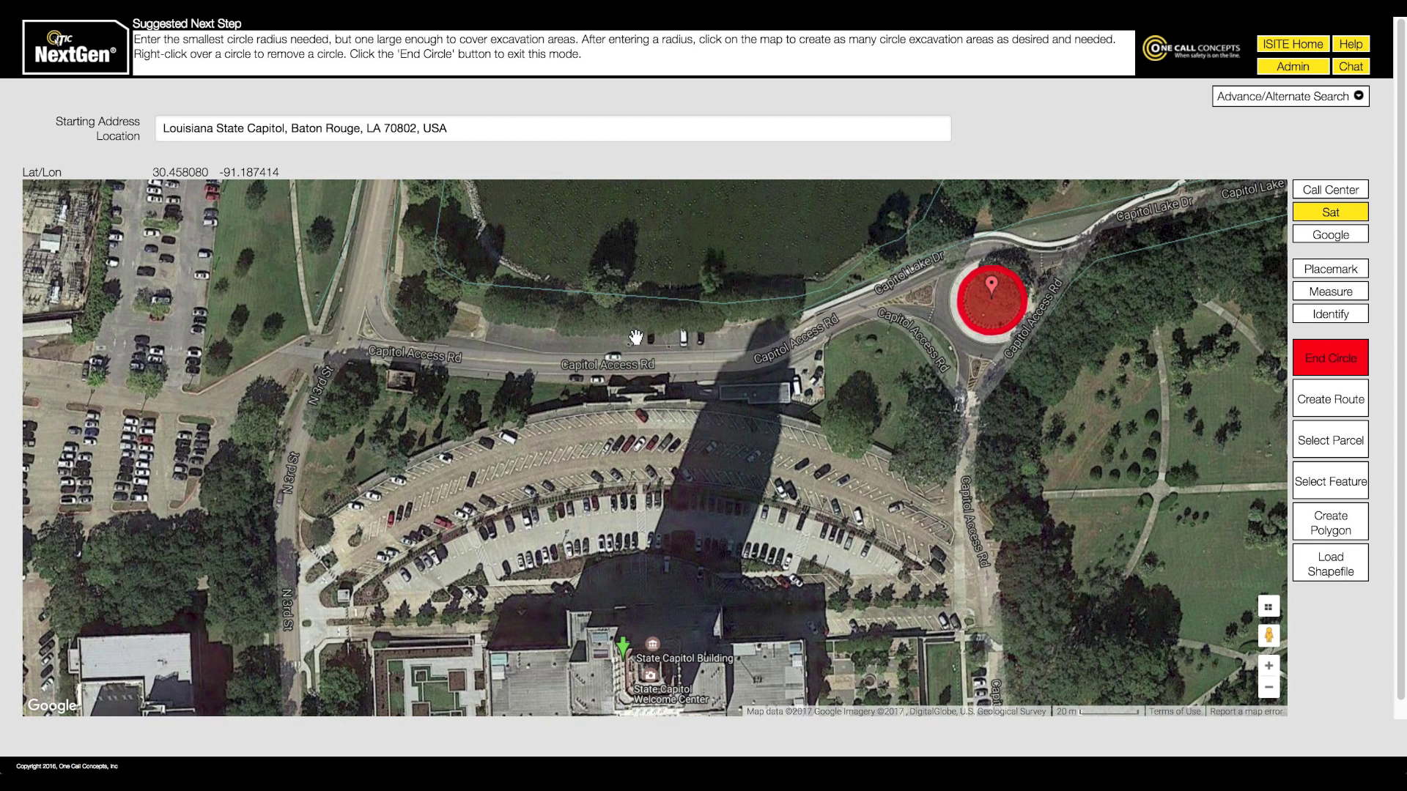
click(367, 333)
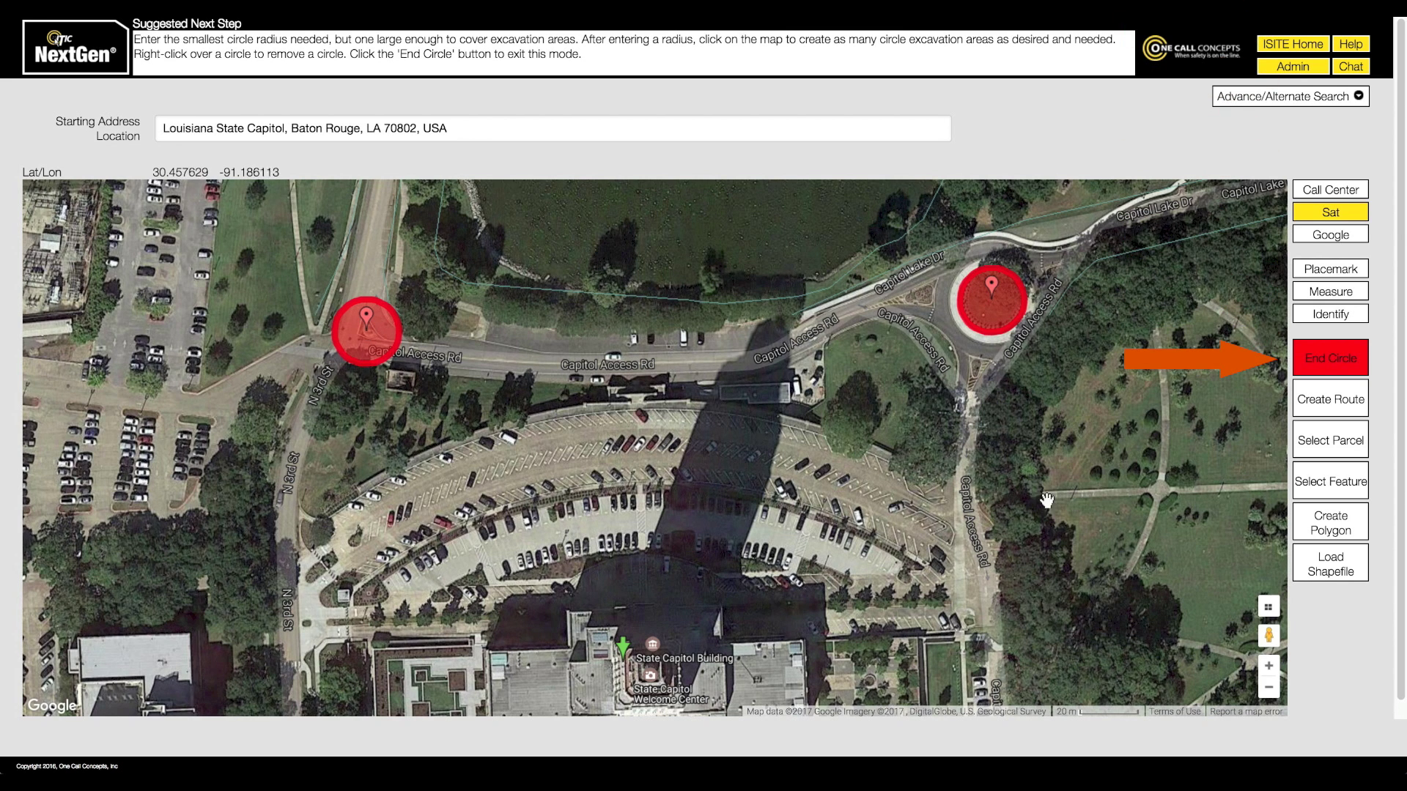
click(1307, 370)
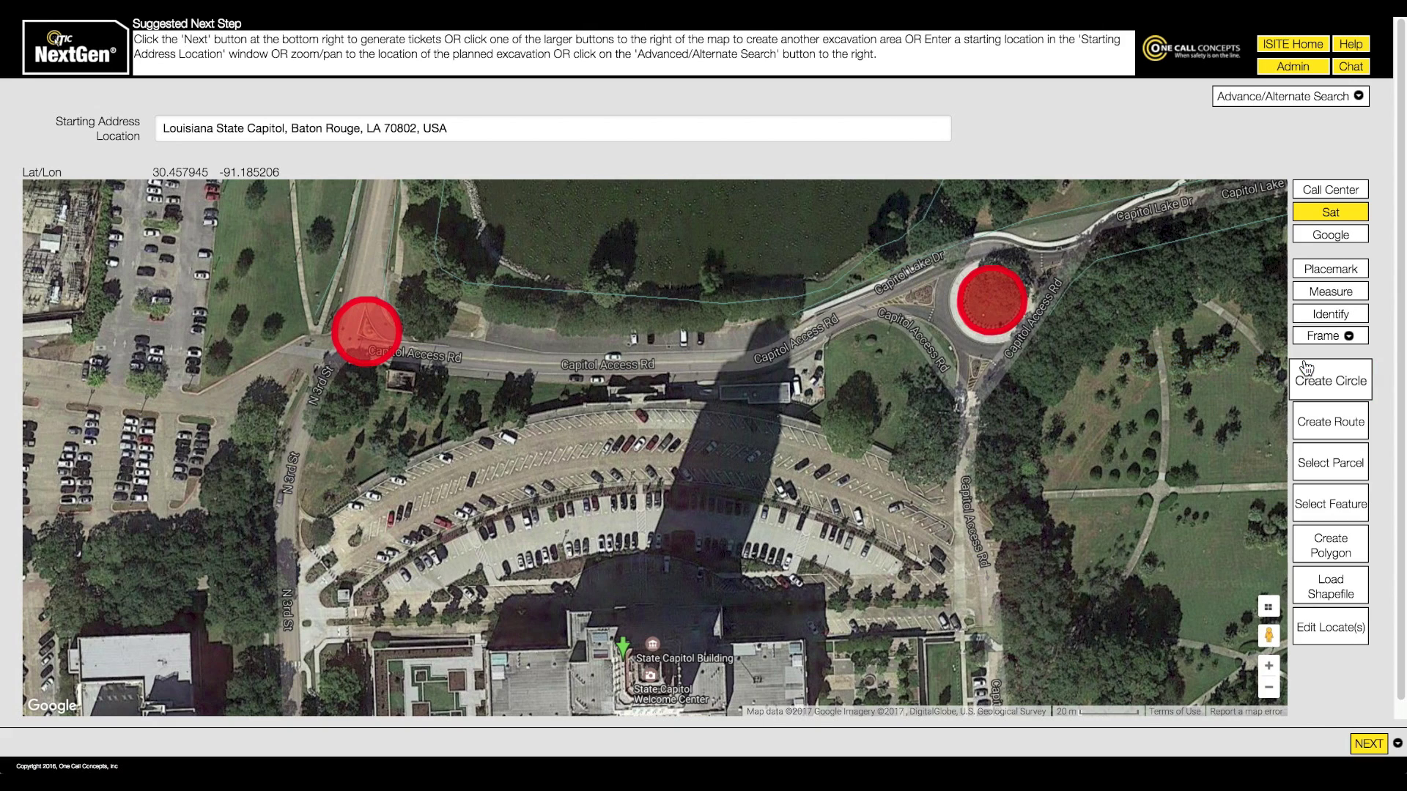
- Draw a 1-foot-wide route east from Capitol Access Rd, then north along the park path
drag(1199, 359, 860, 313)
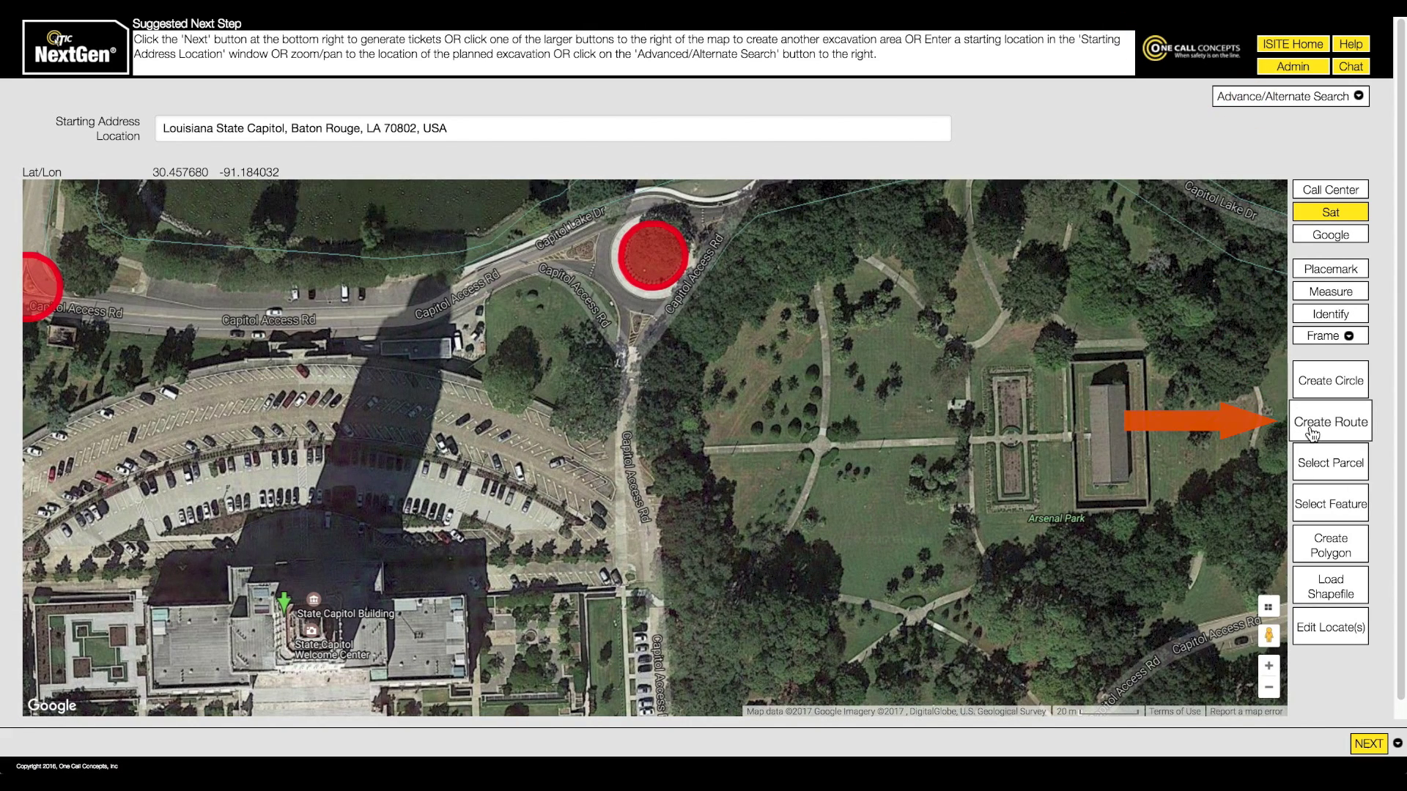
click(1311, 434)
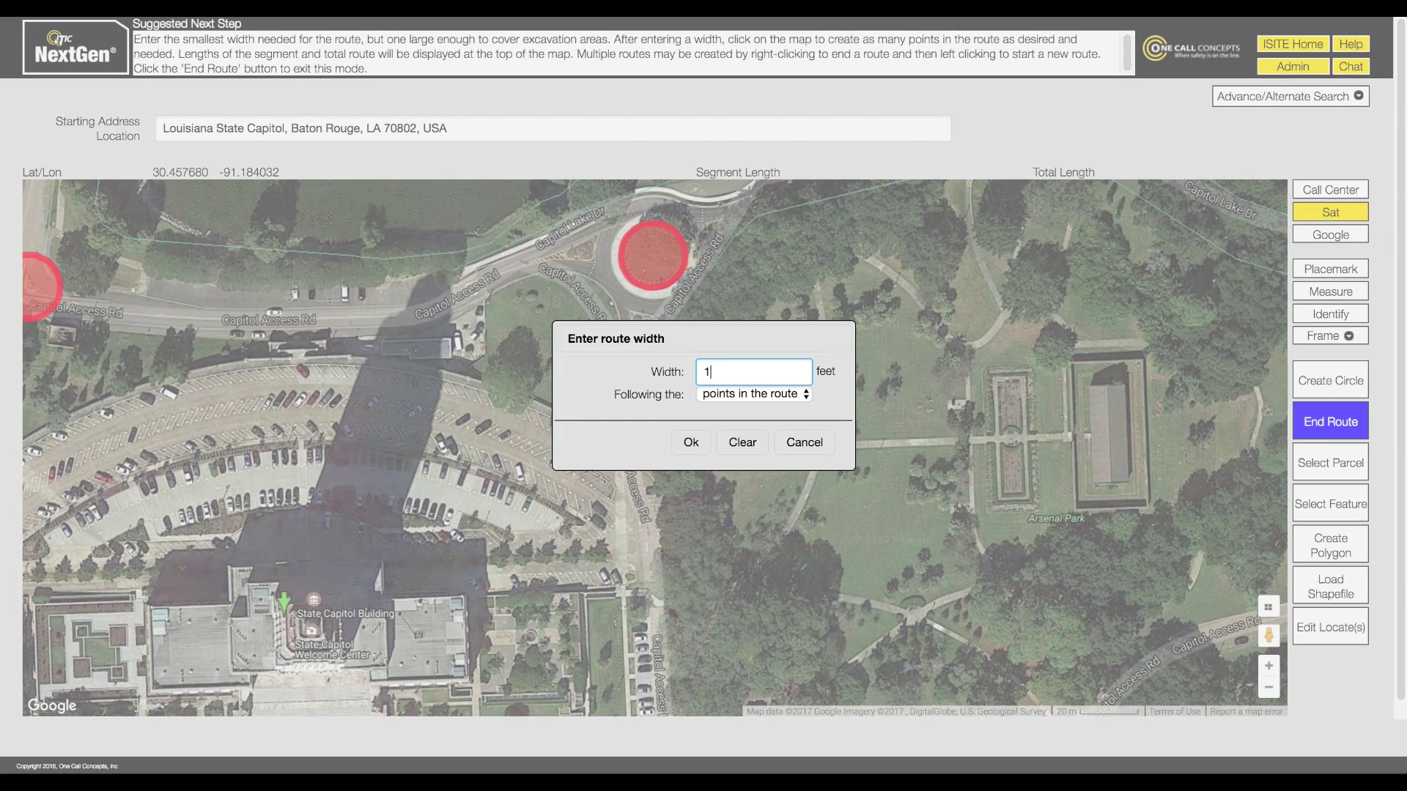
click(686, 442)
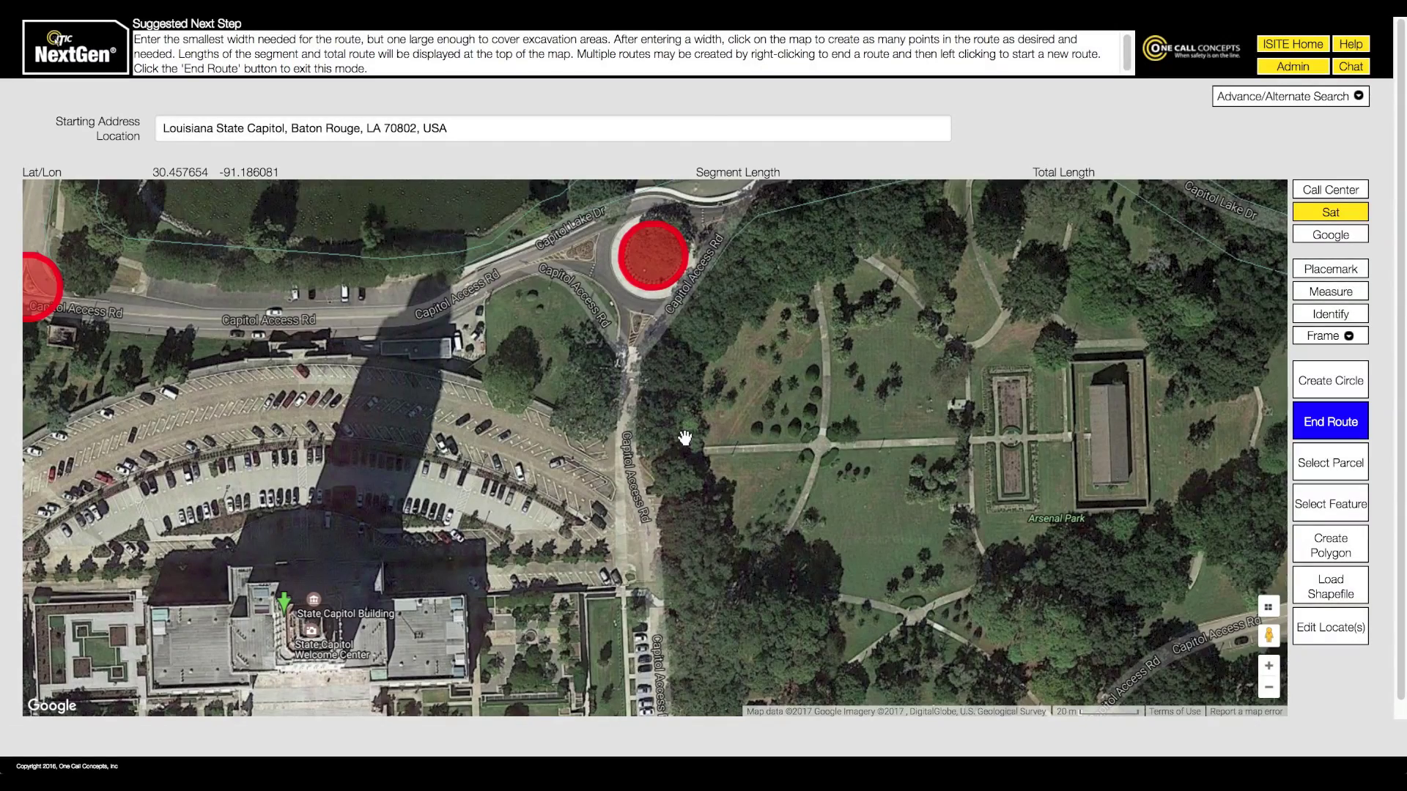
click(638, 453)
click(822, 447)
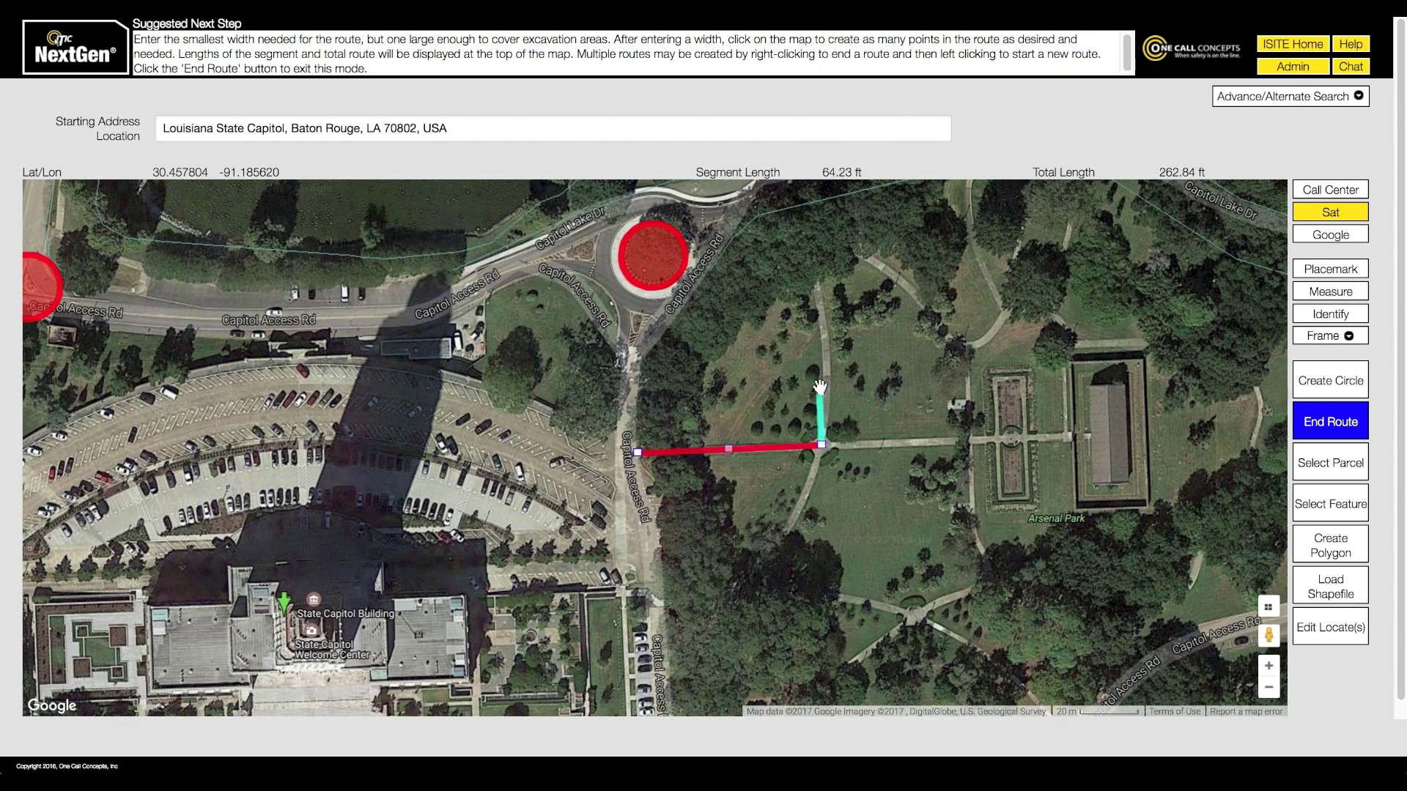
click(827, 358)
click(815, 273)
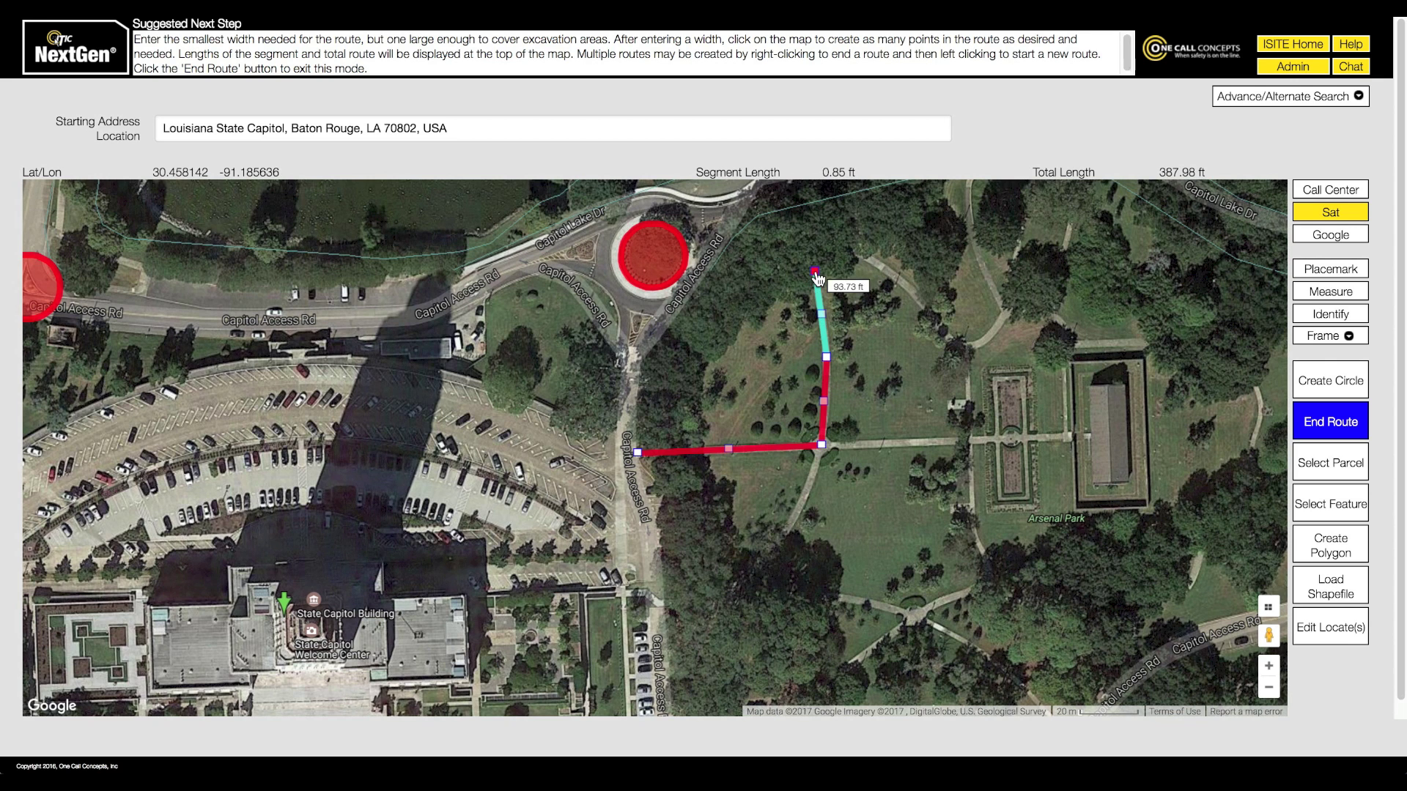
click(1321, 425)
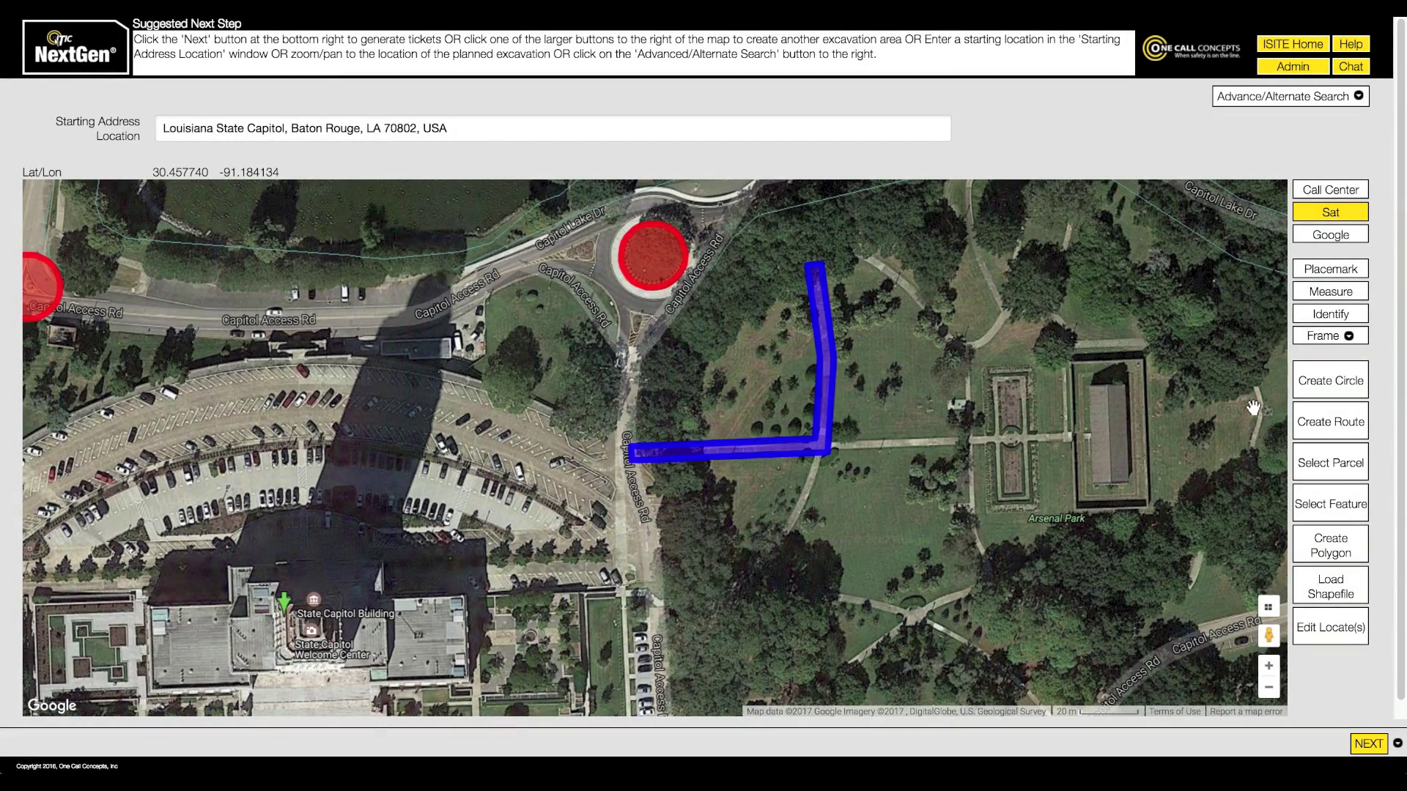
click(1268, 688)
- Select the upper-left and lower-left pieces of the Pentagon Barracks parcel as excavation area
click(789, 493)
drag(789, 493, 994, 356)
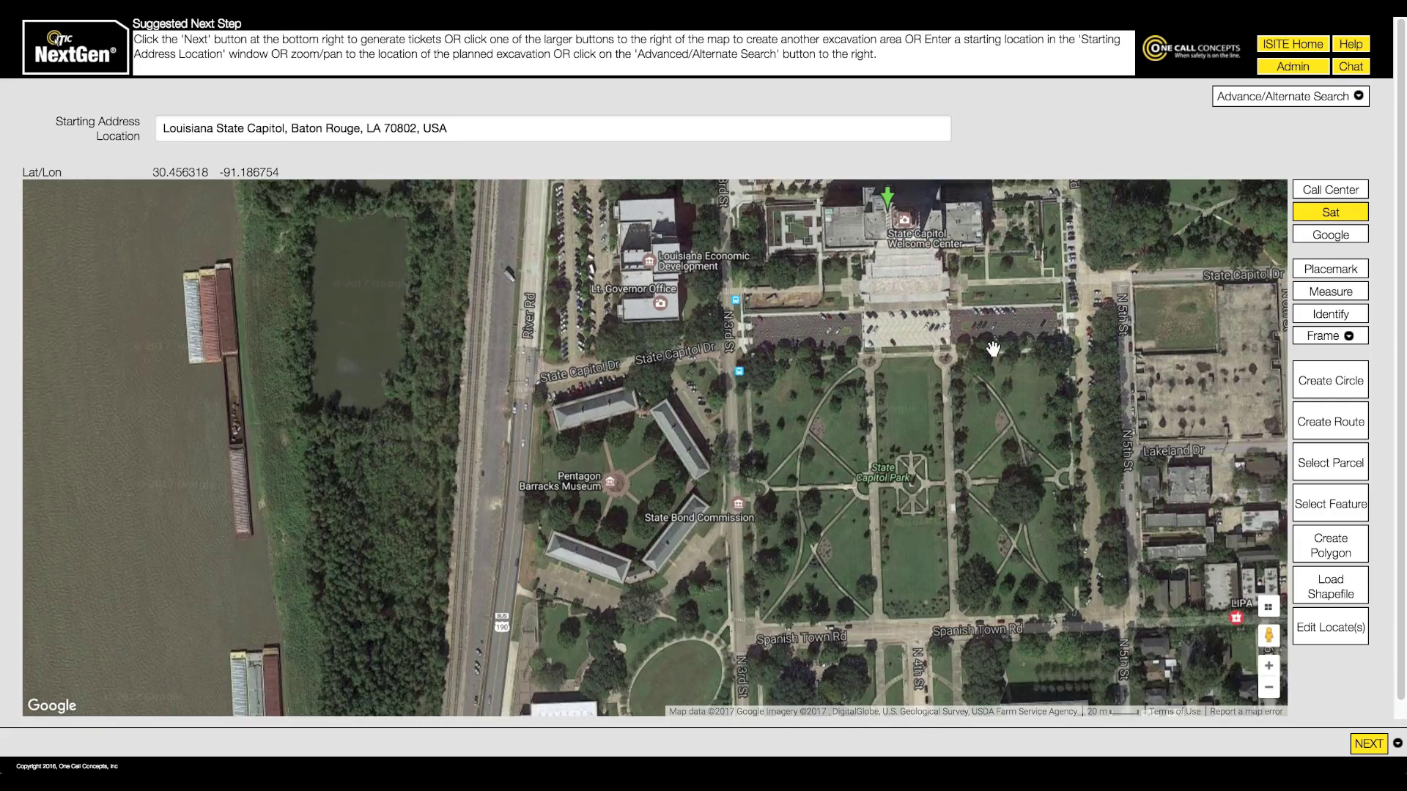
click(1320, 475)
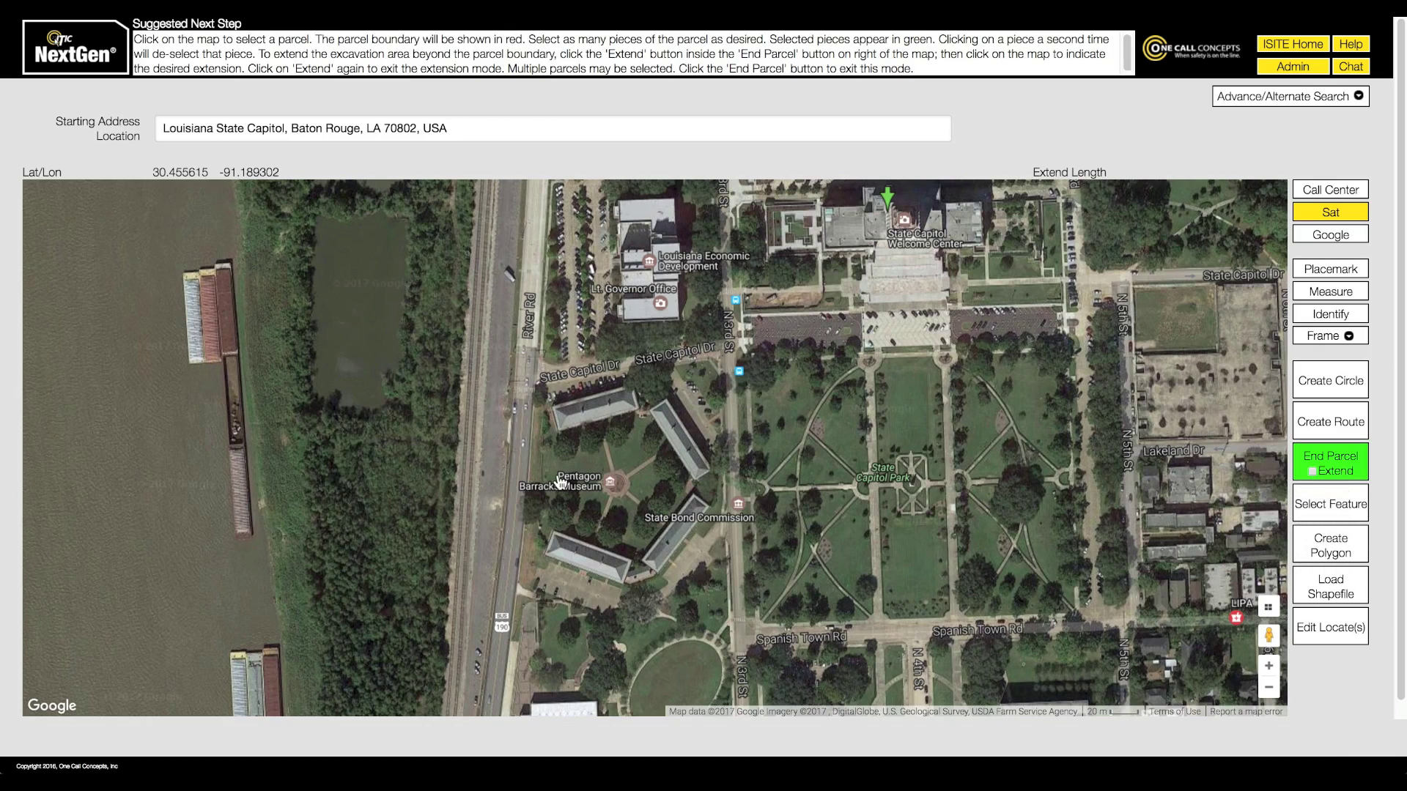
click(576, 455)
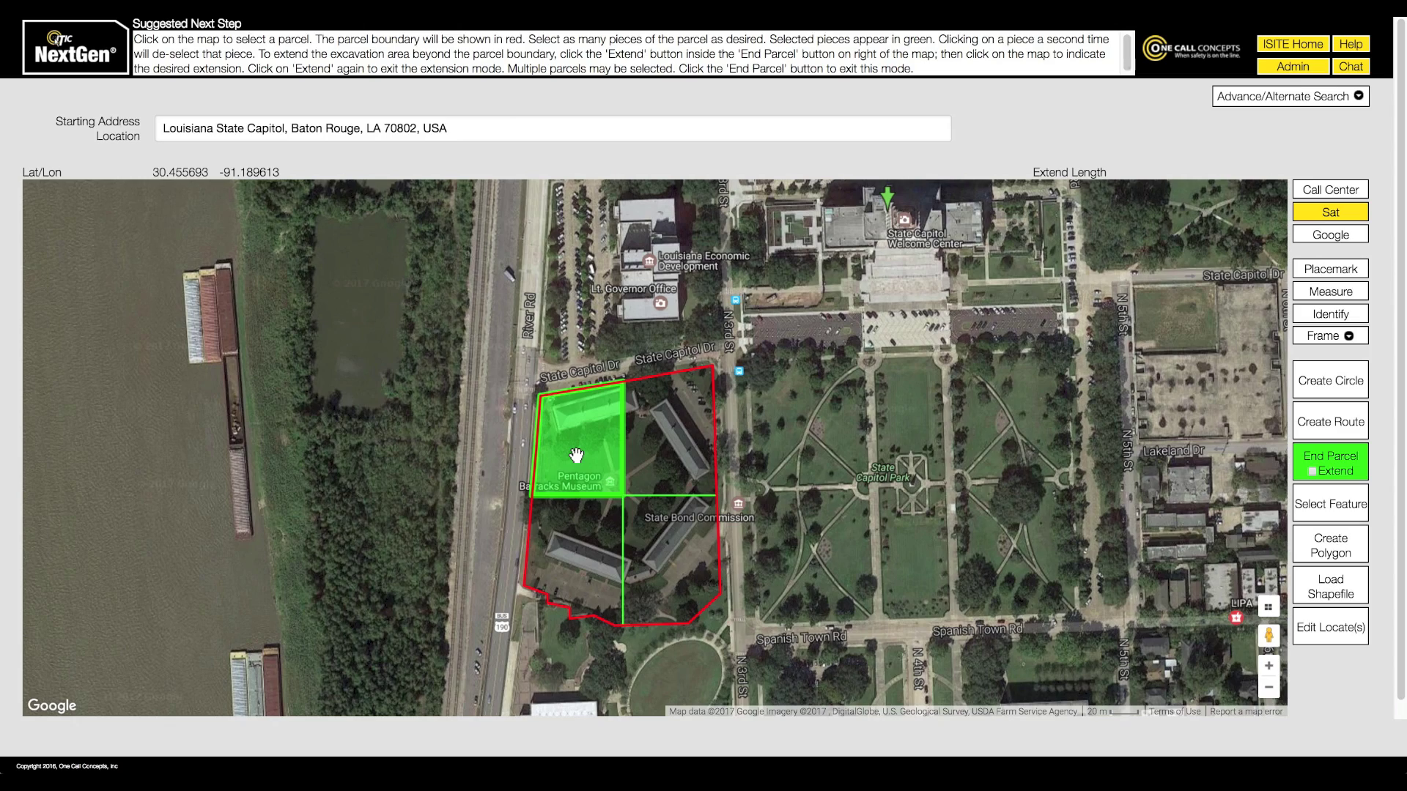
click(575, 516)
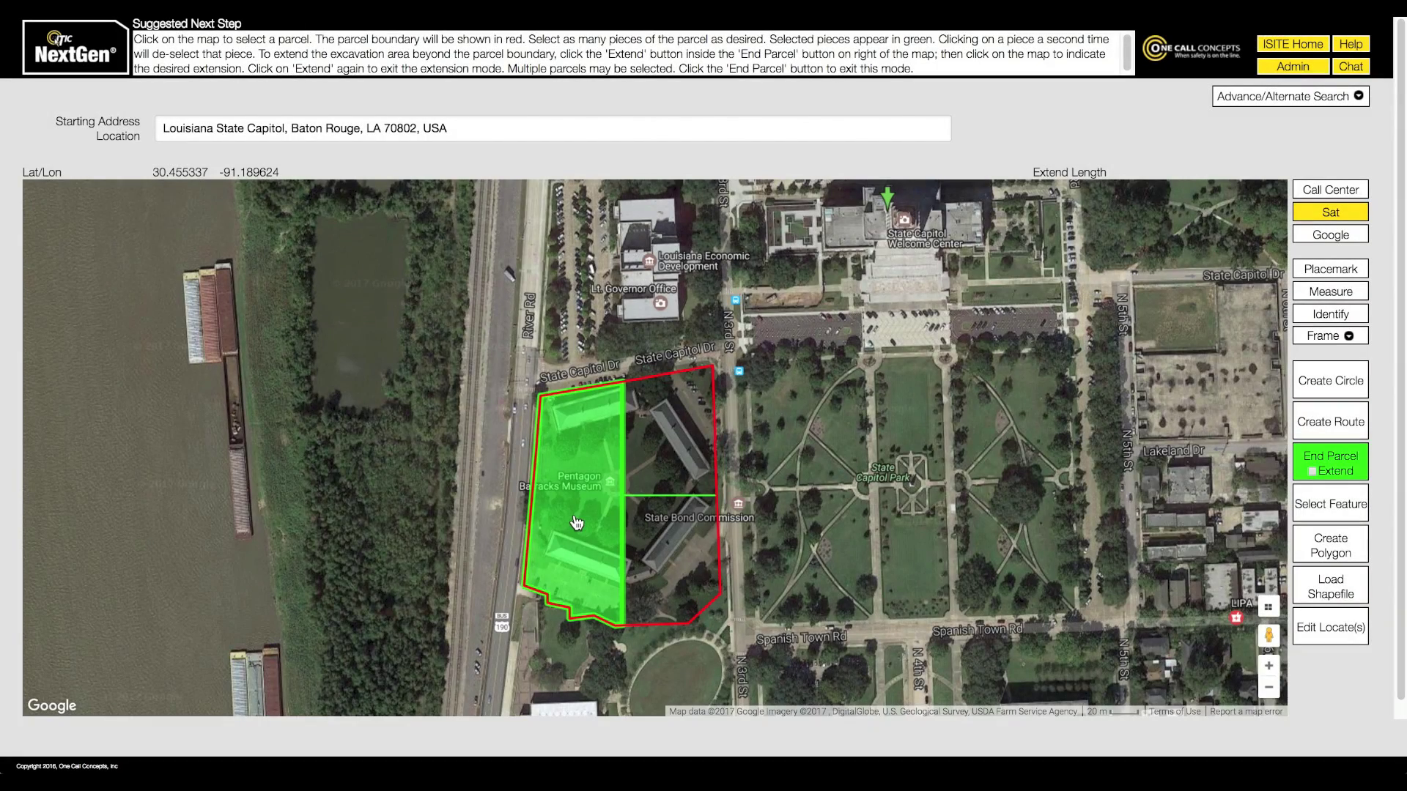
click(703, 450)
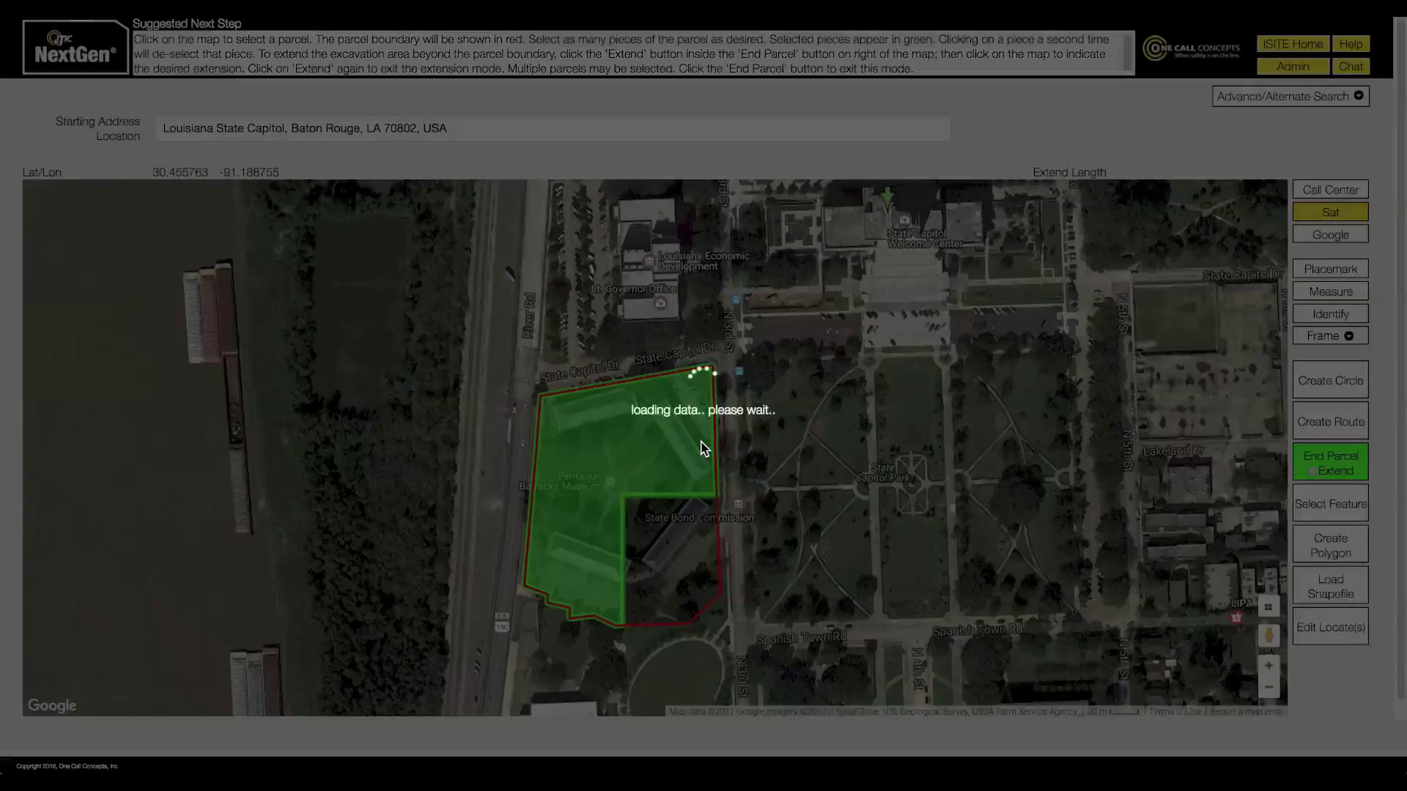
click(703, 451)
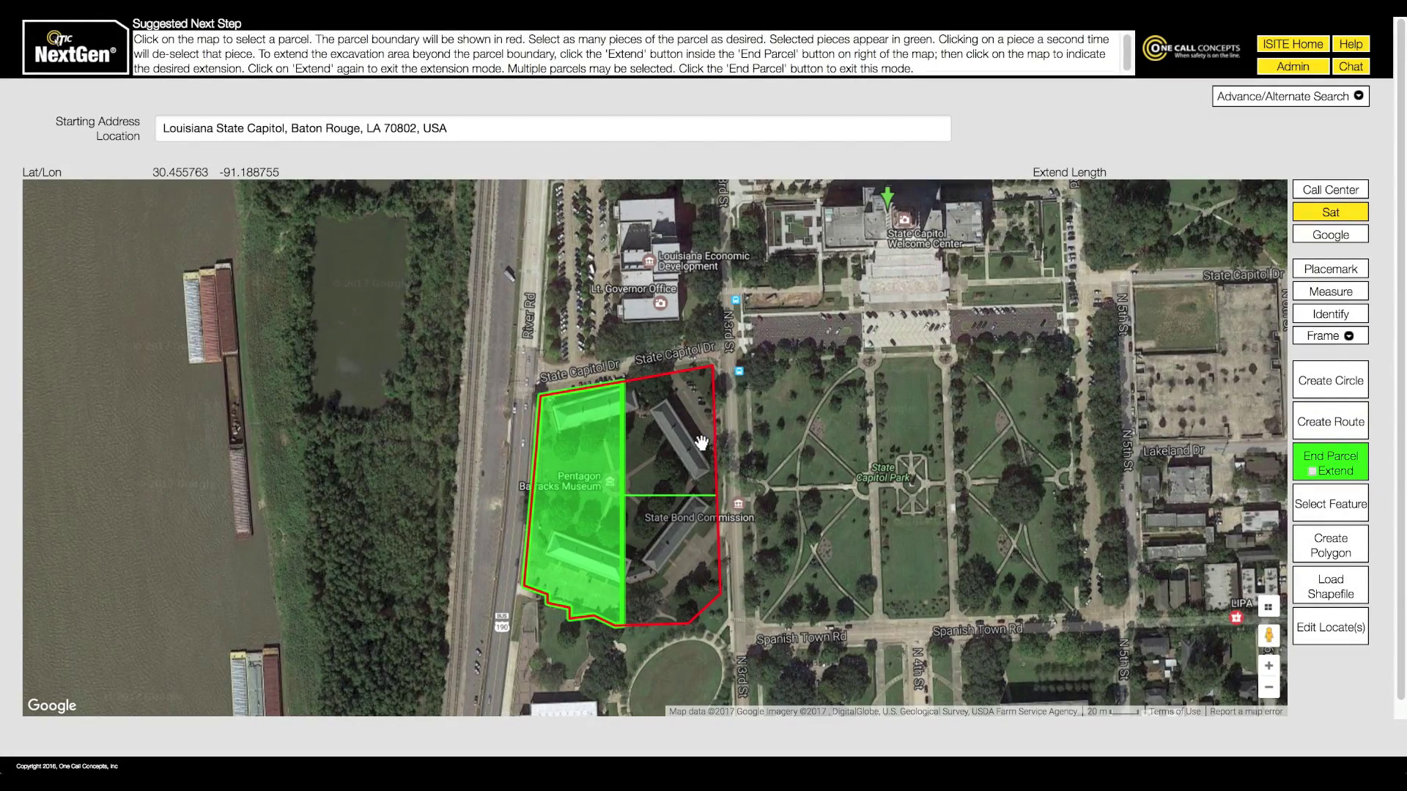
- Try an extension past the parcel boundary, remove it, and end parcel selection
click(1310, 472)
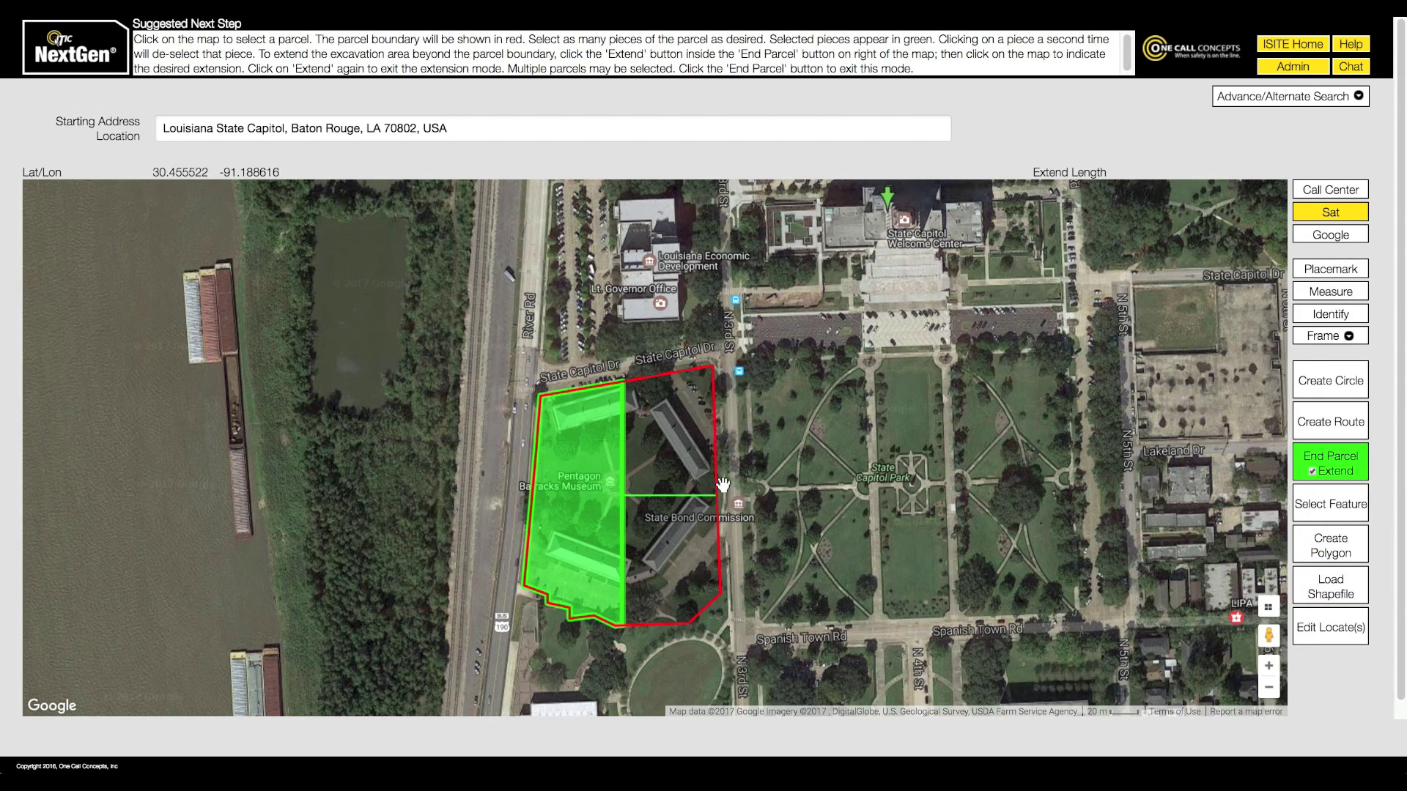
click(507, 499)
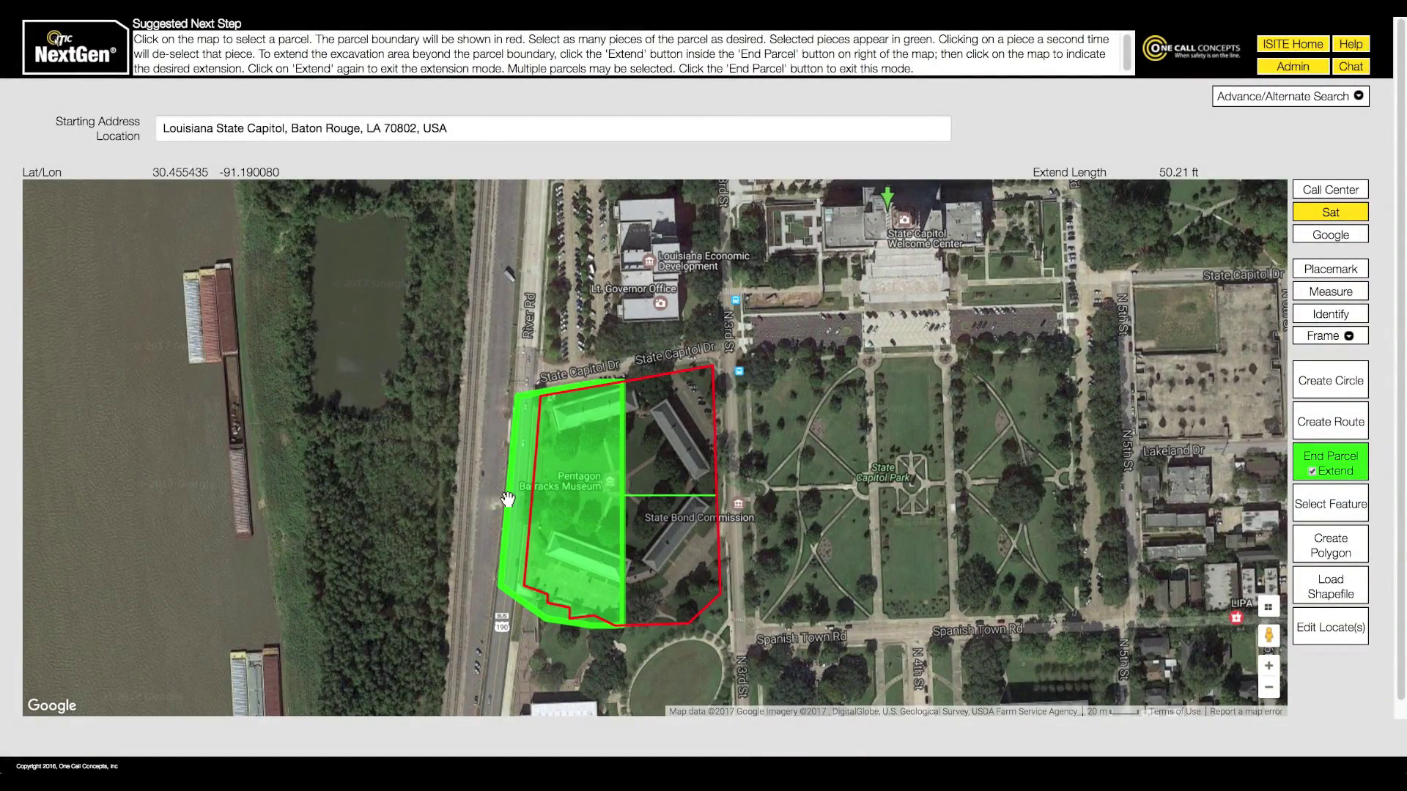
click(612, 367)
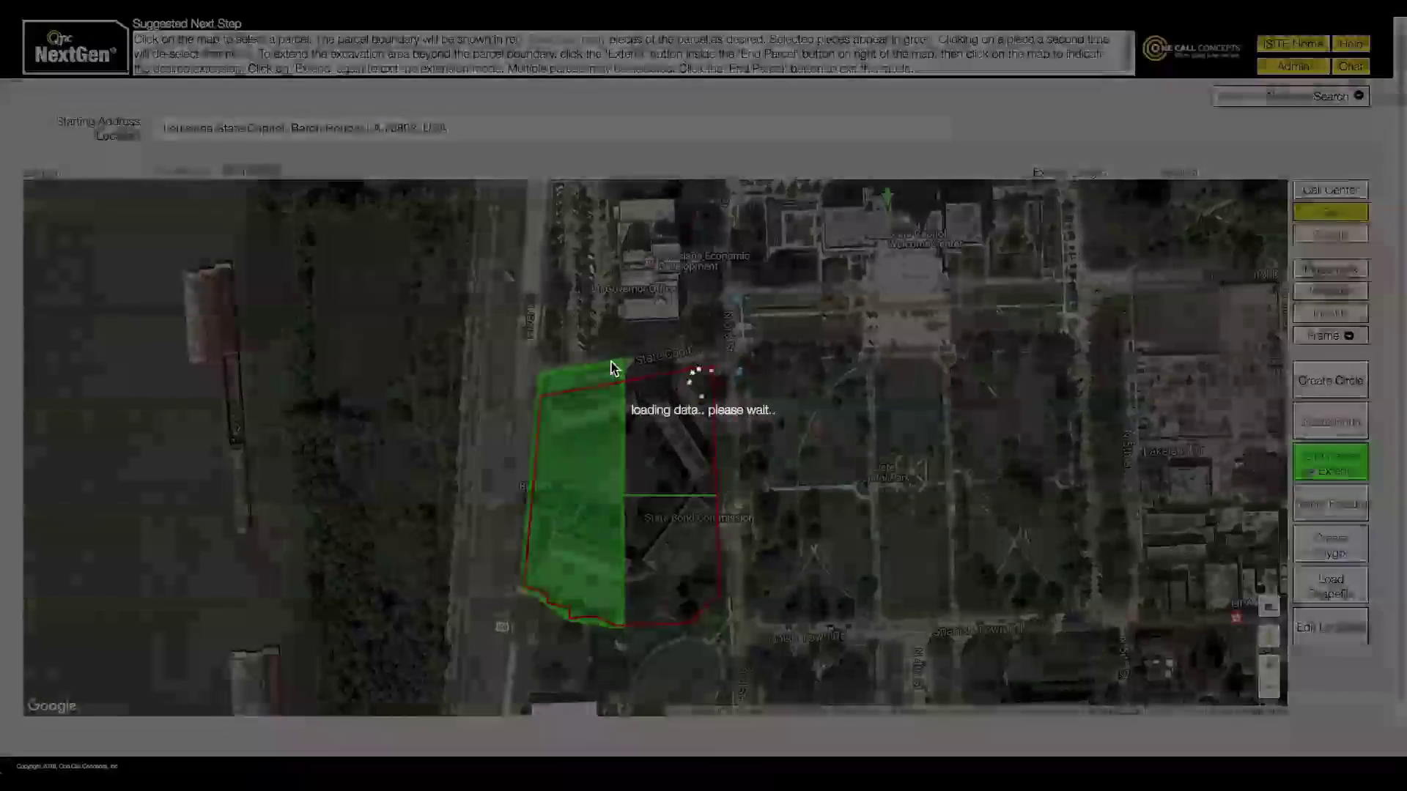
click(595, 434)
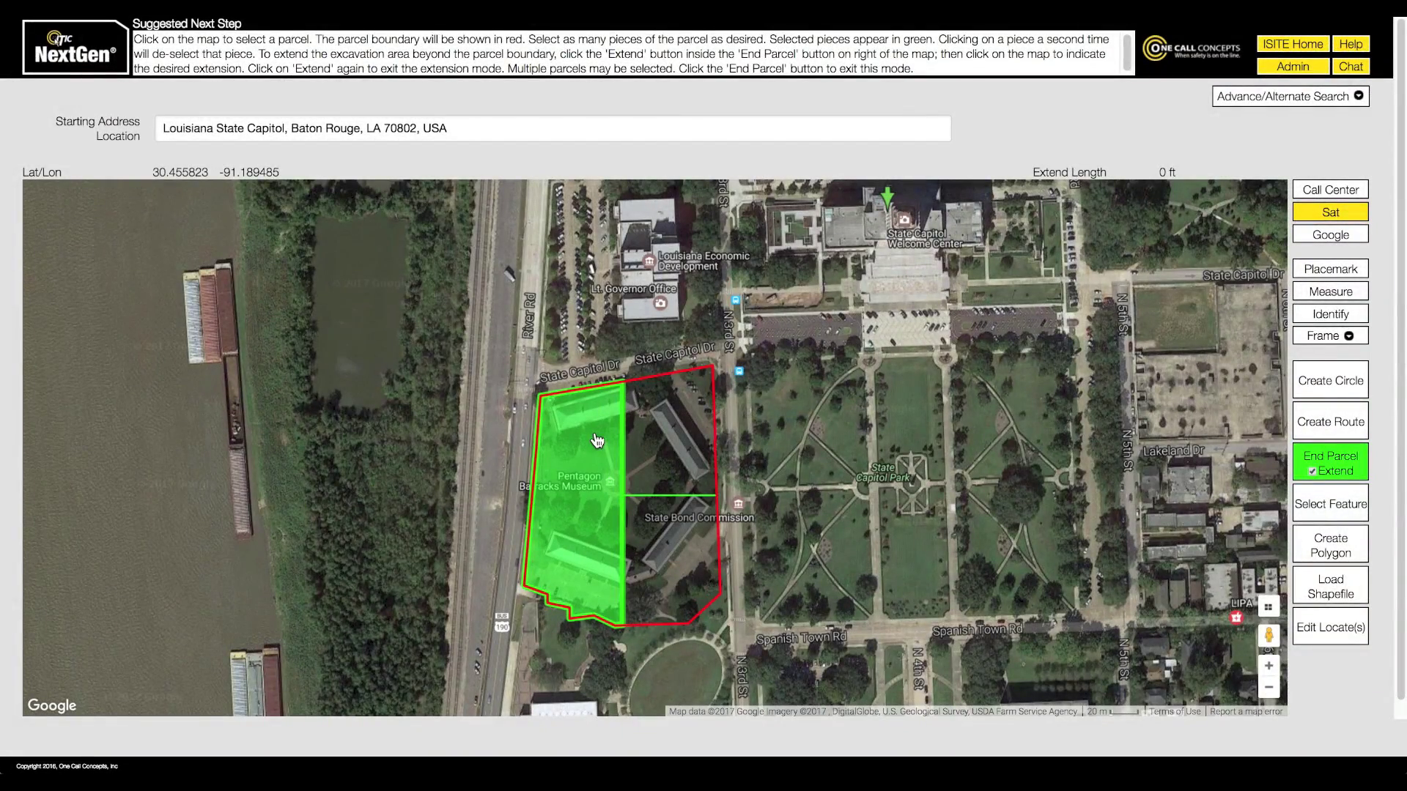
click(1359, 461)
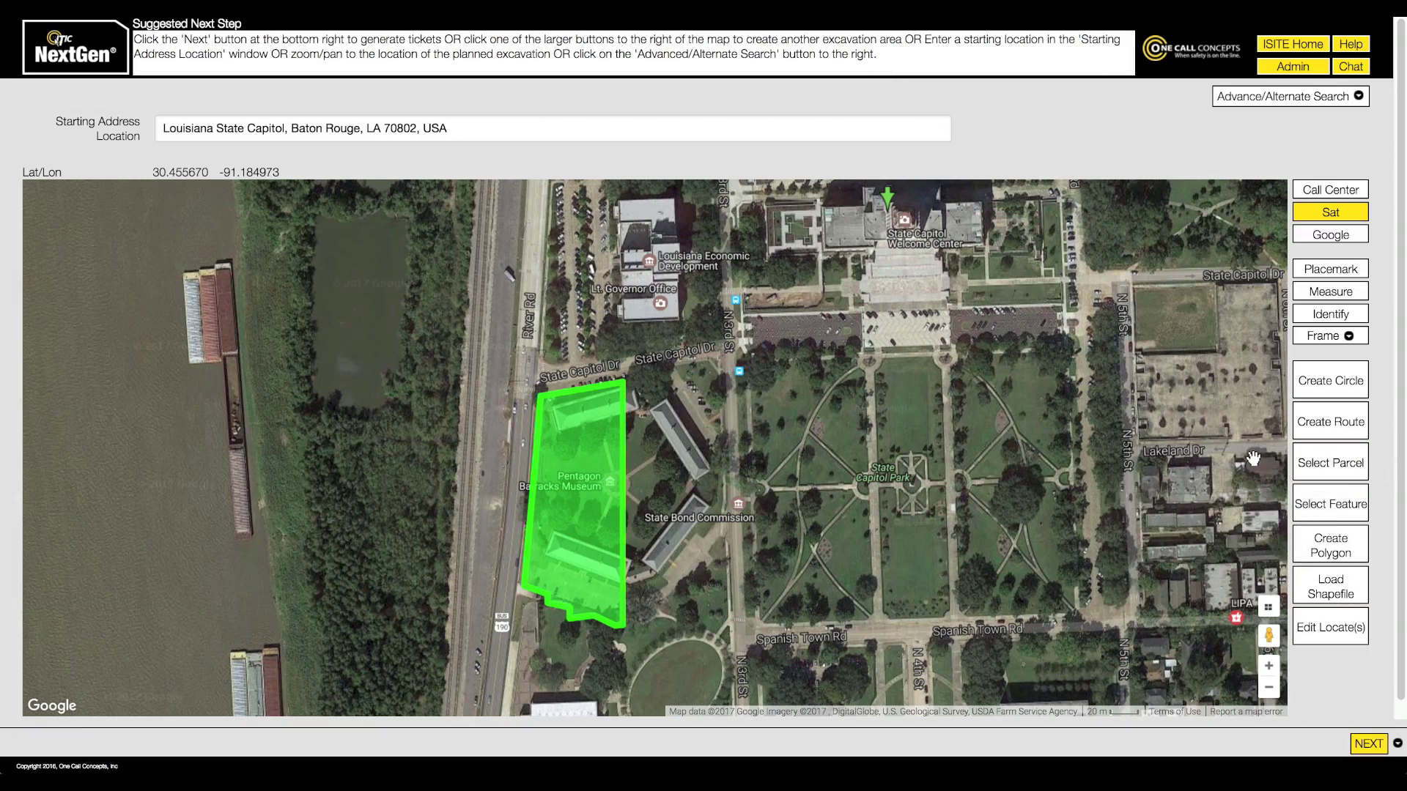
- Build a feature area along W Hwy Dr, S Hwy Dr and E Hwy Dr, excluding Capitol Access Rd
drag(1253, 458, 776, 528)
drag(1098, 329, 524, 413)
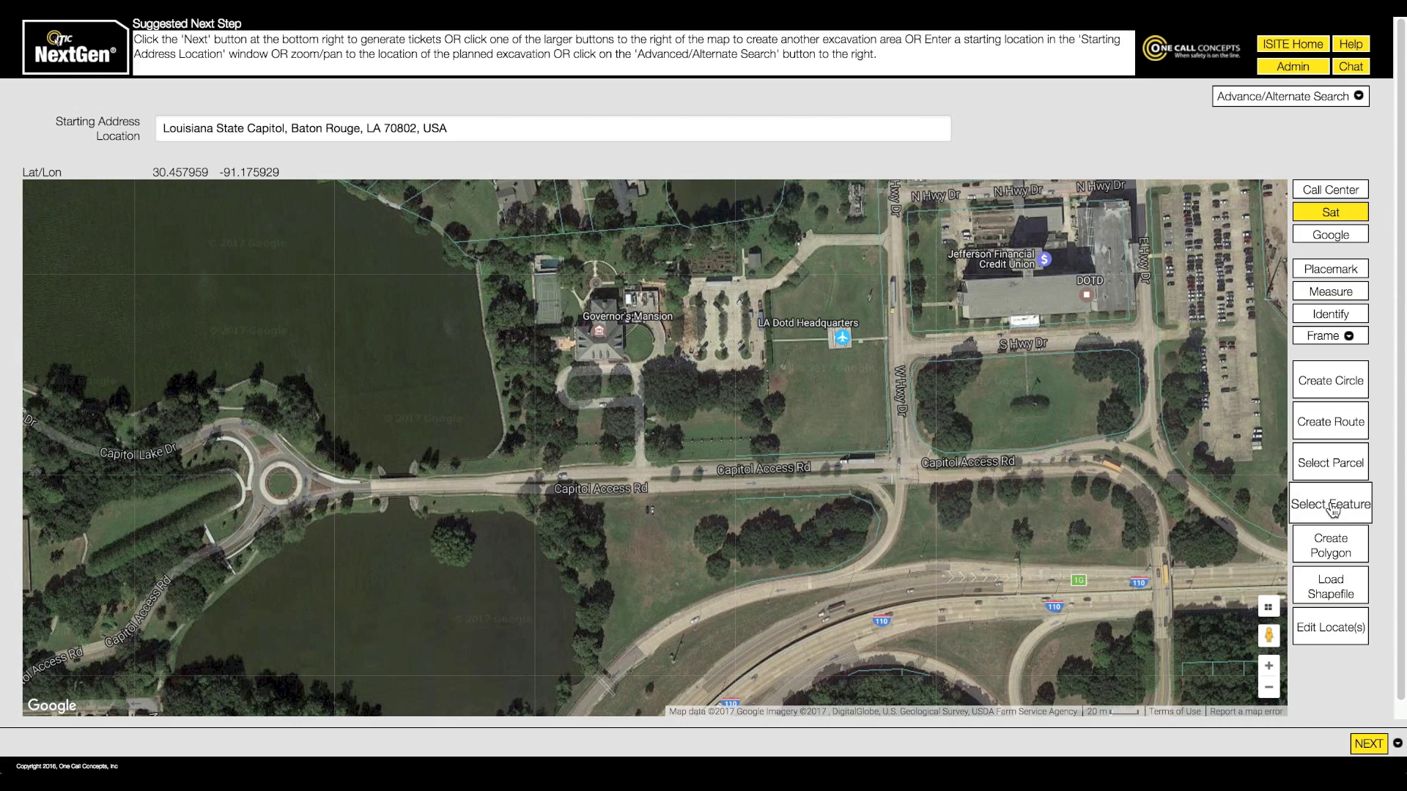
click(1330, 507)
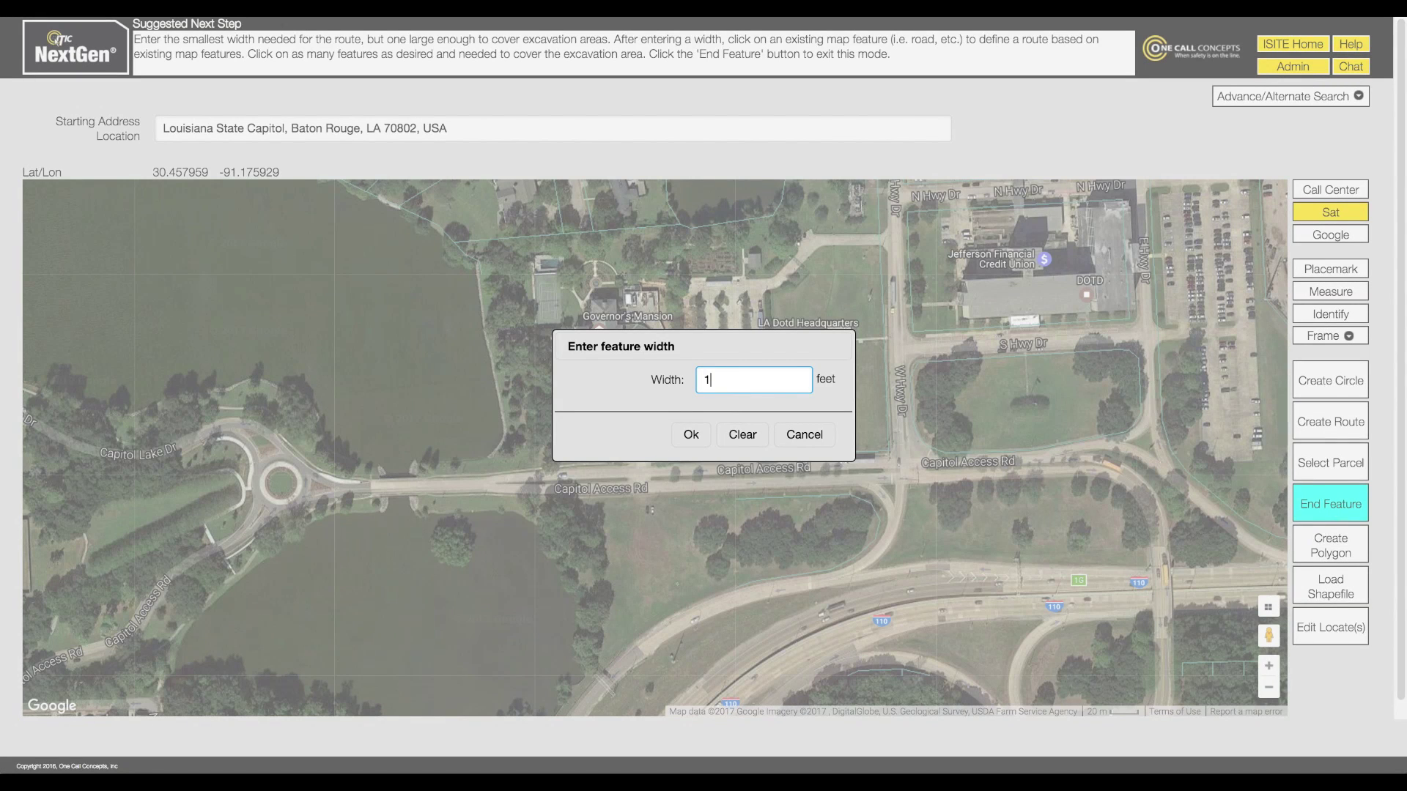
click(689, 435)
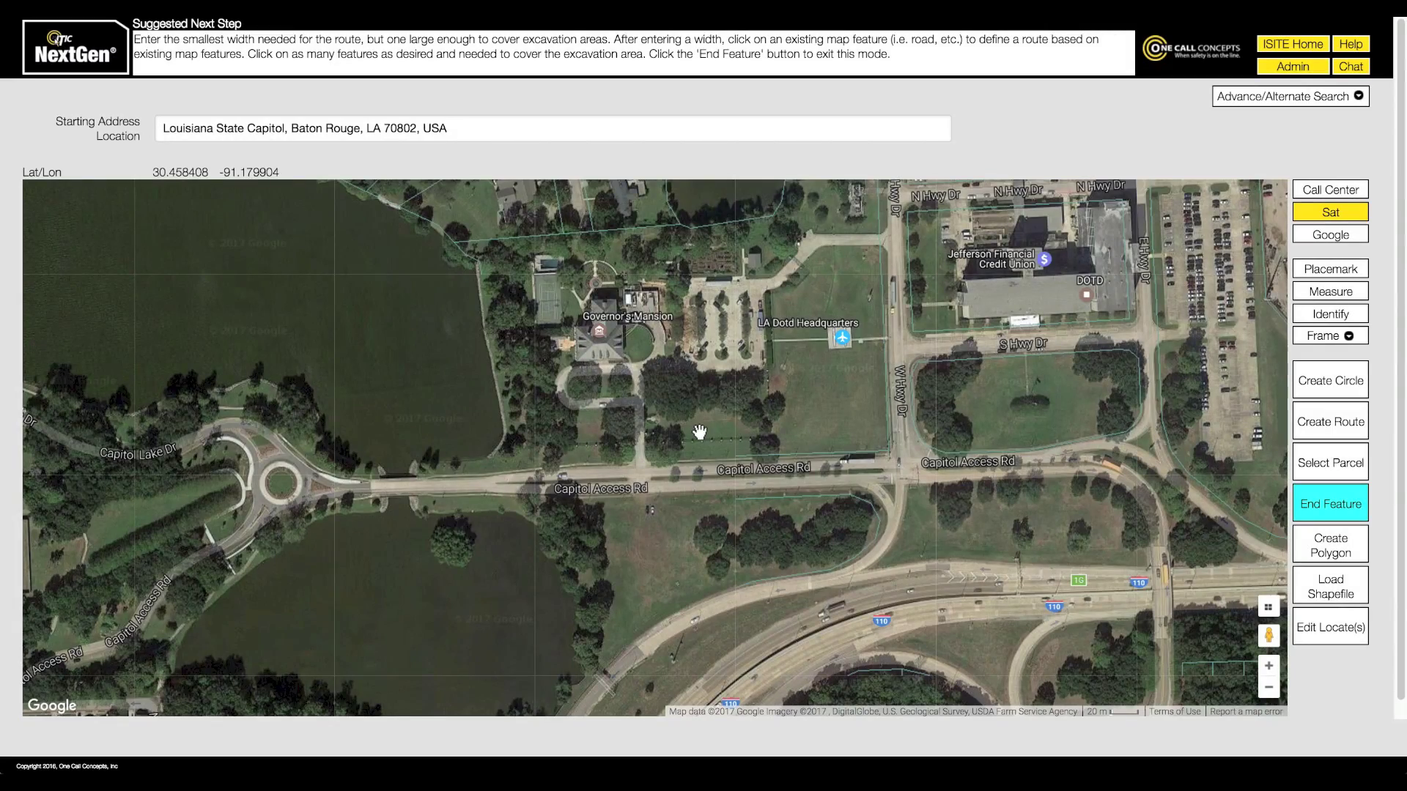
click(806, 467)
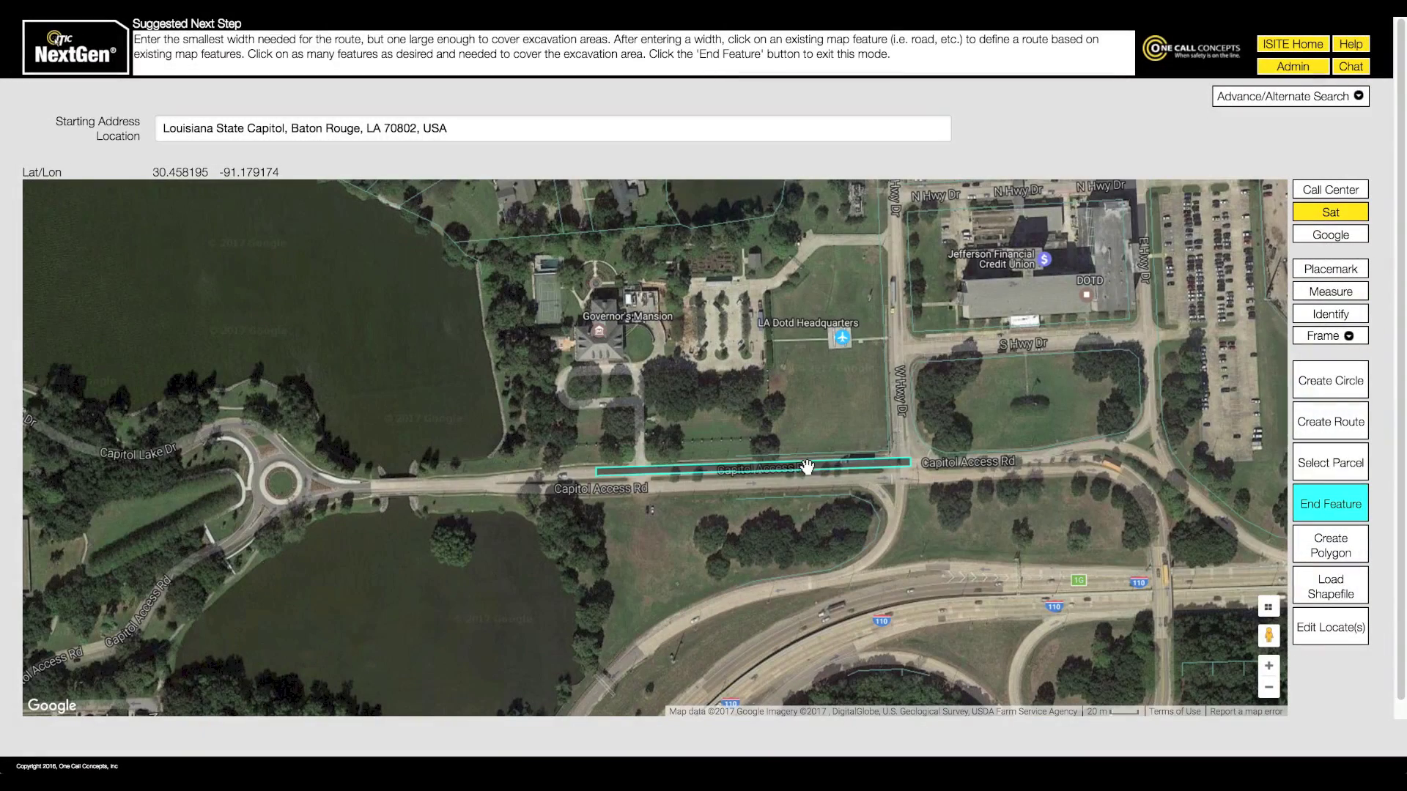
click(903, 436)
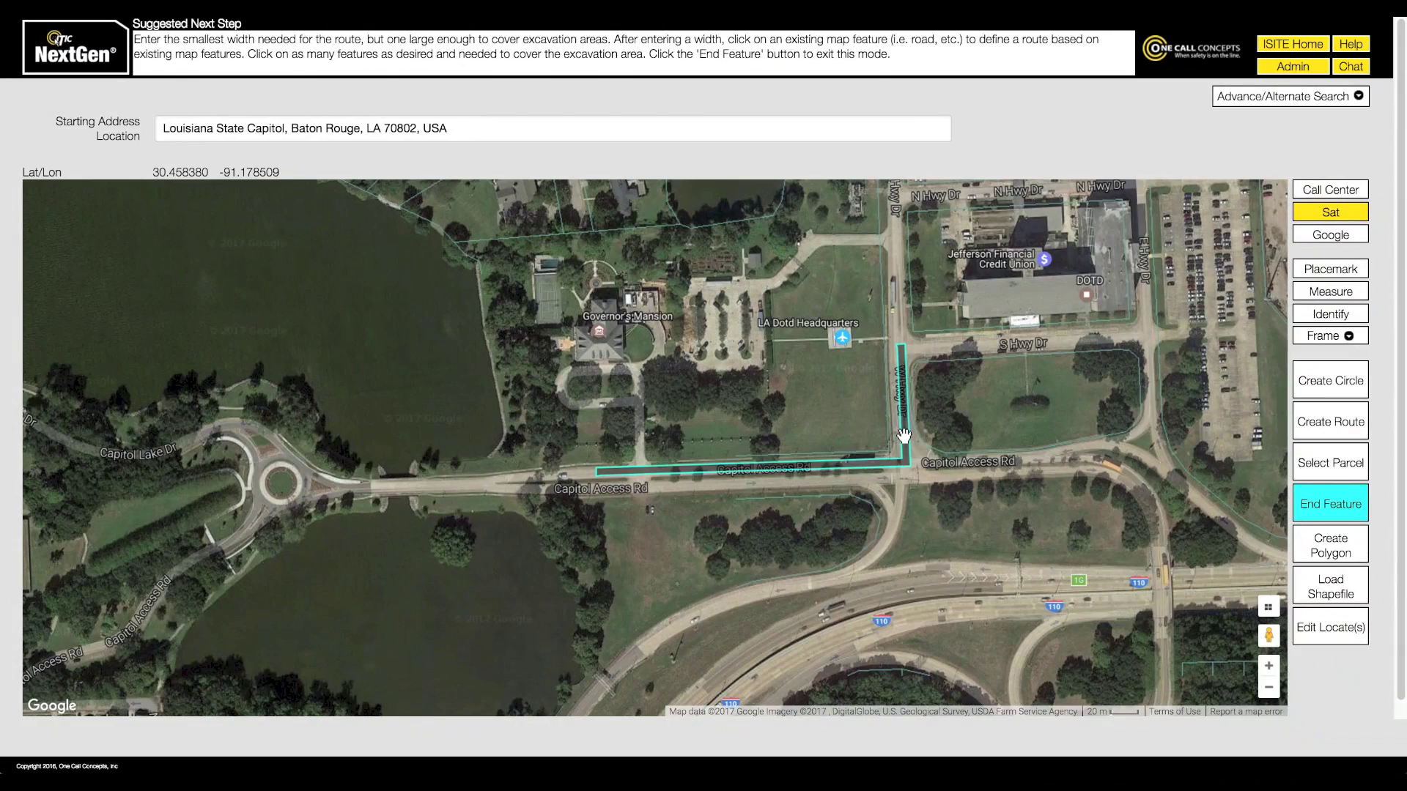
click(930, 348)
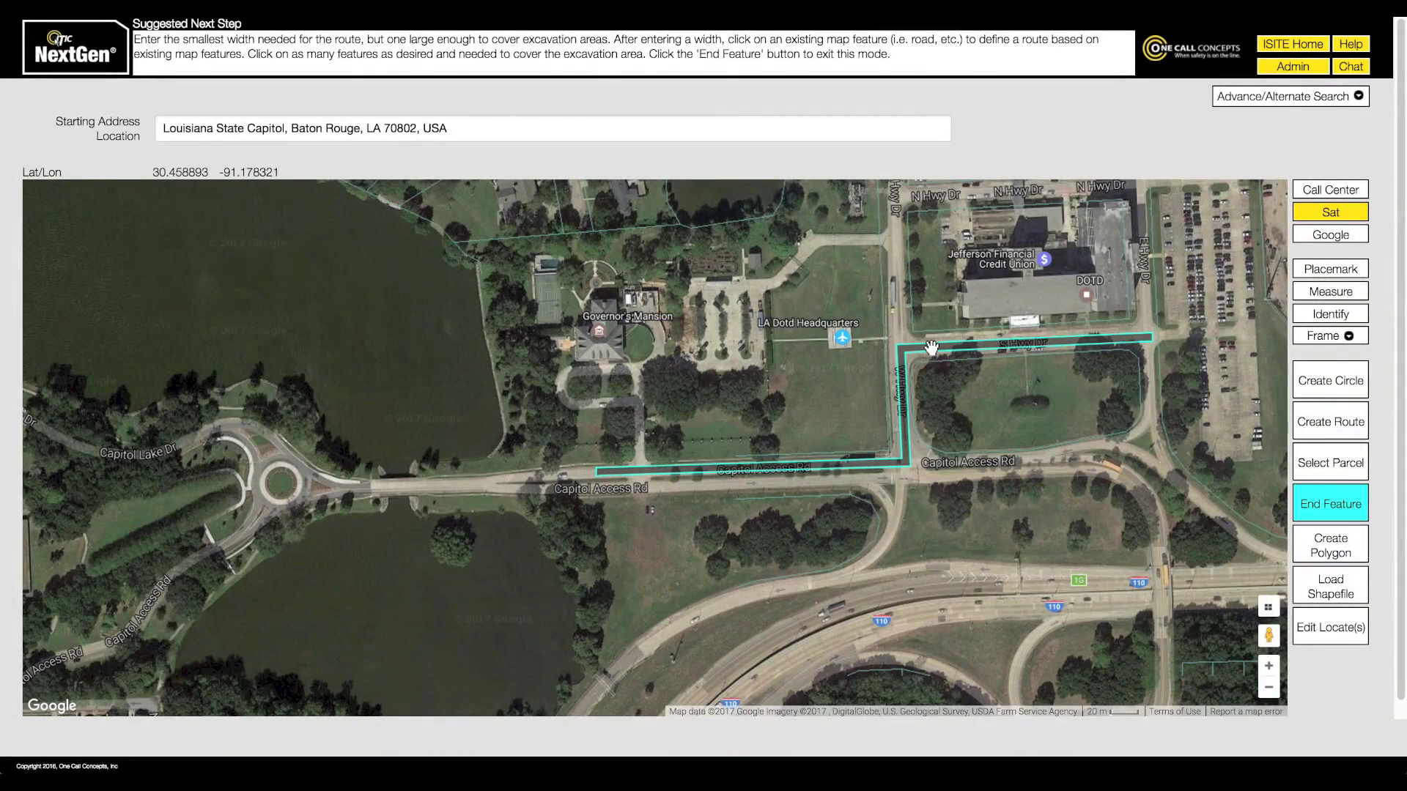
click(1152, 396)
click(835, 470)
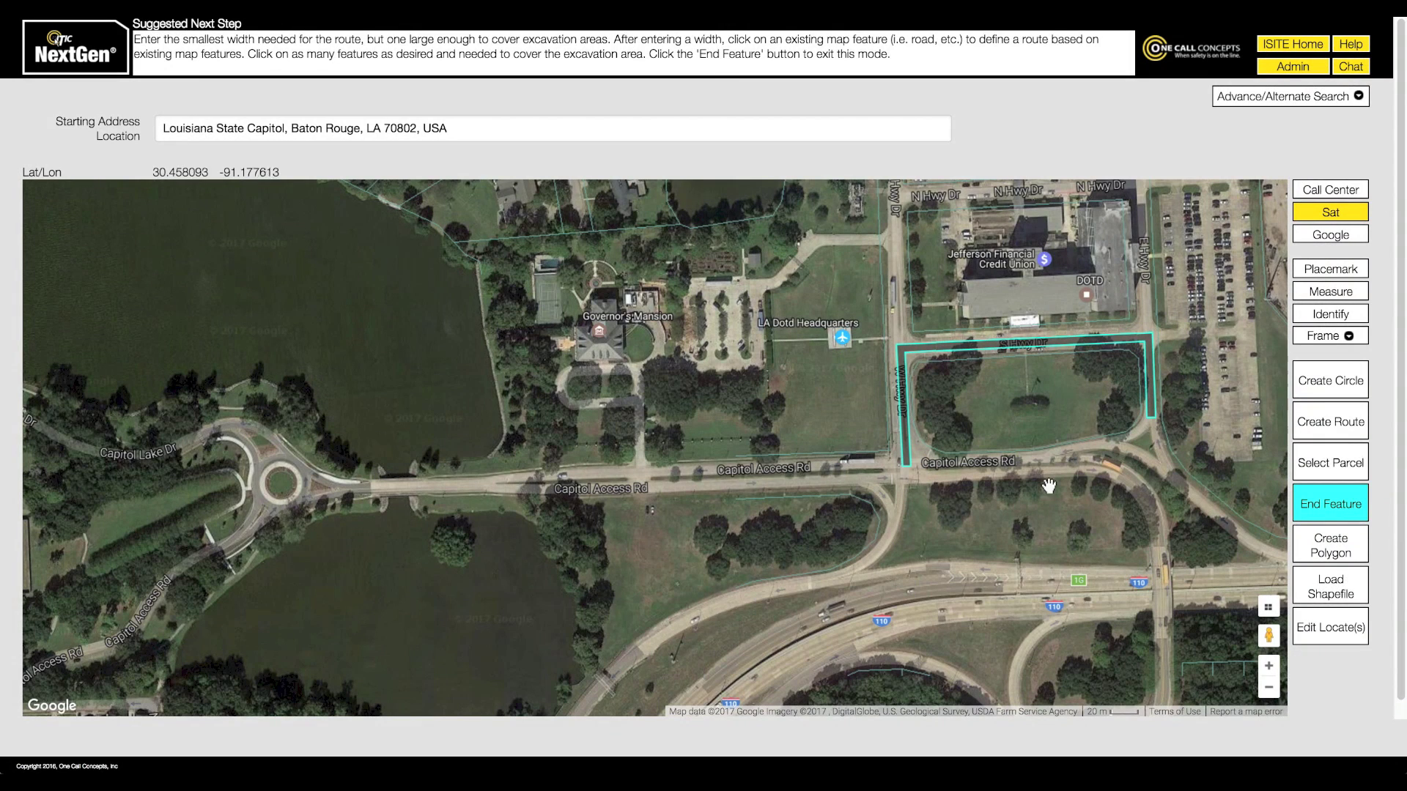
click(1329, 506)
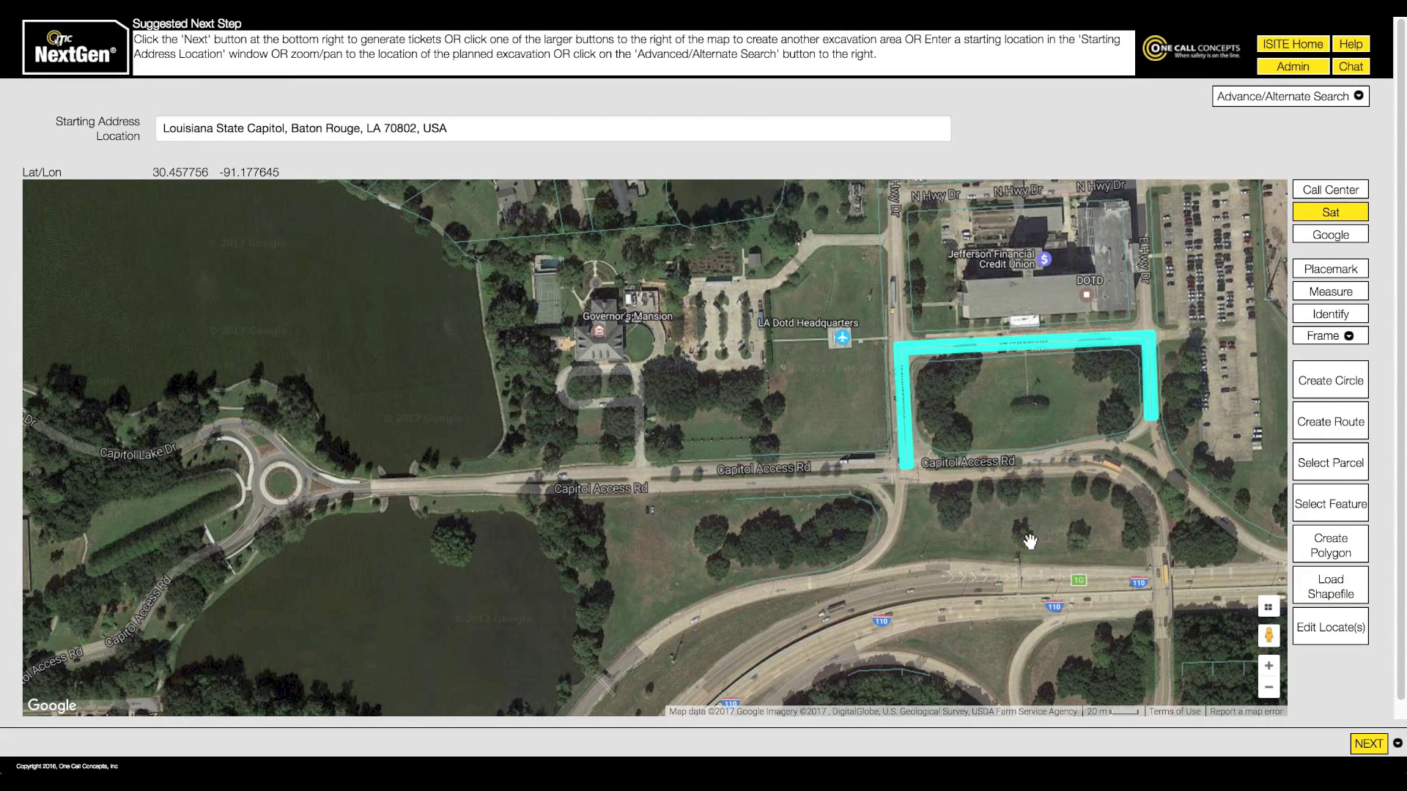
- Outline a four-corner polygon over the field at State Capitol Dr and N 5th St
drag(795, 567, 1057, 380)
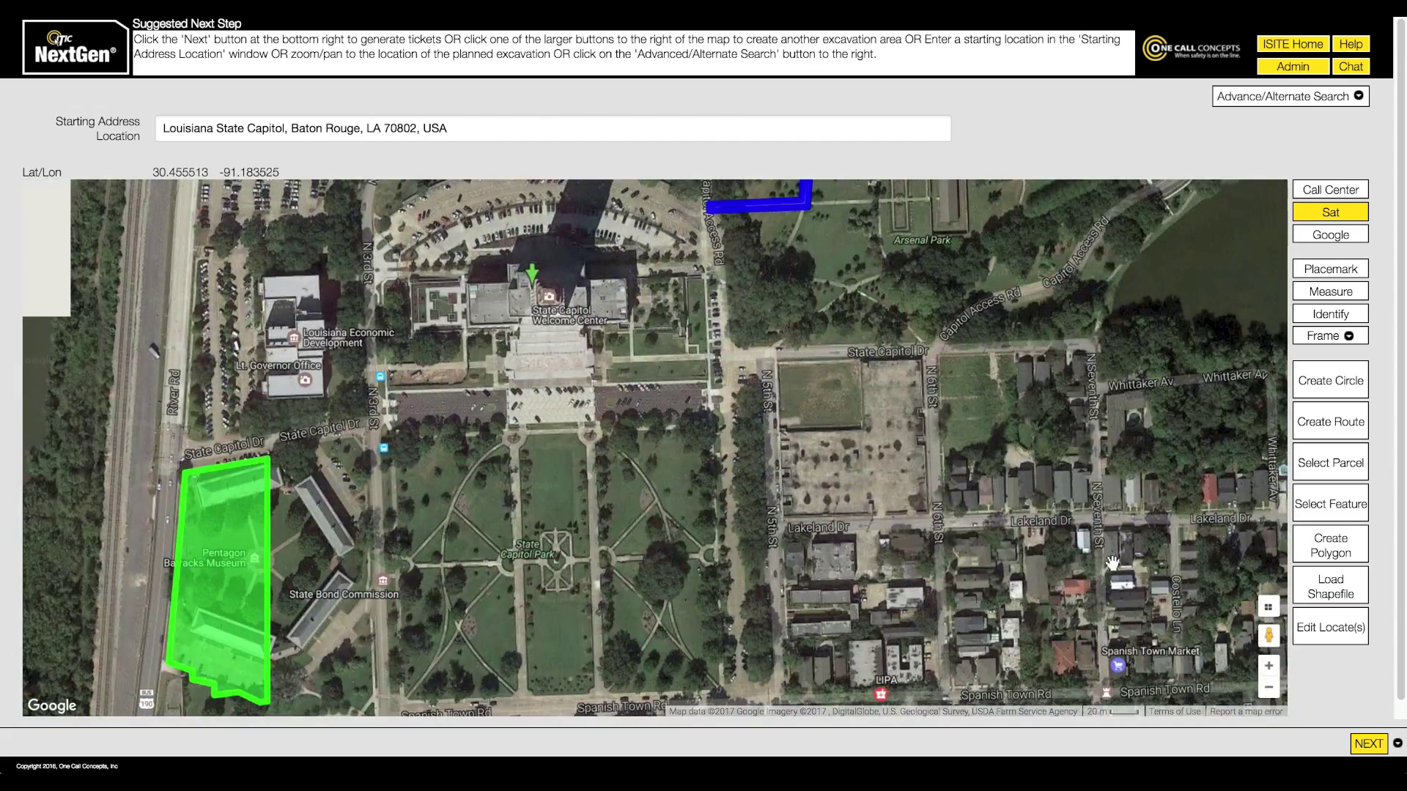
scroll(994, 518, up, 1)
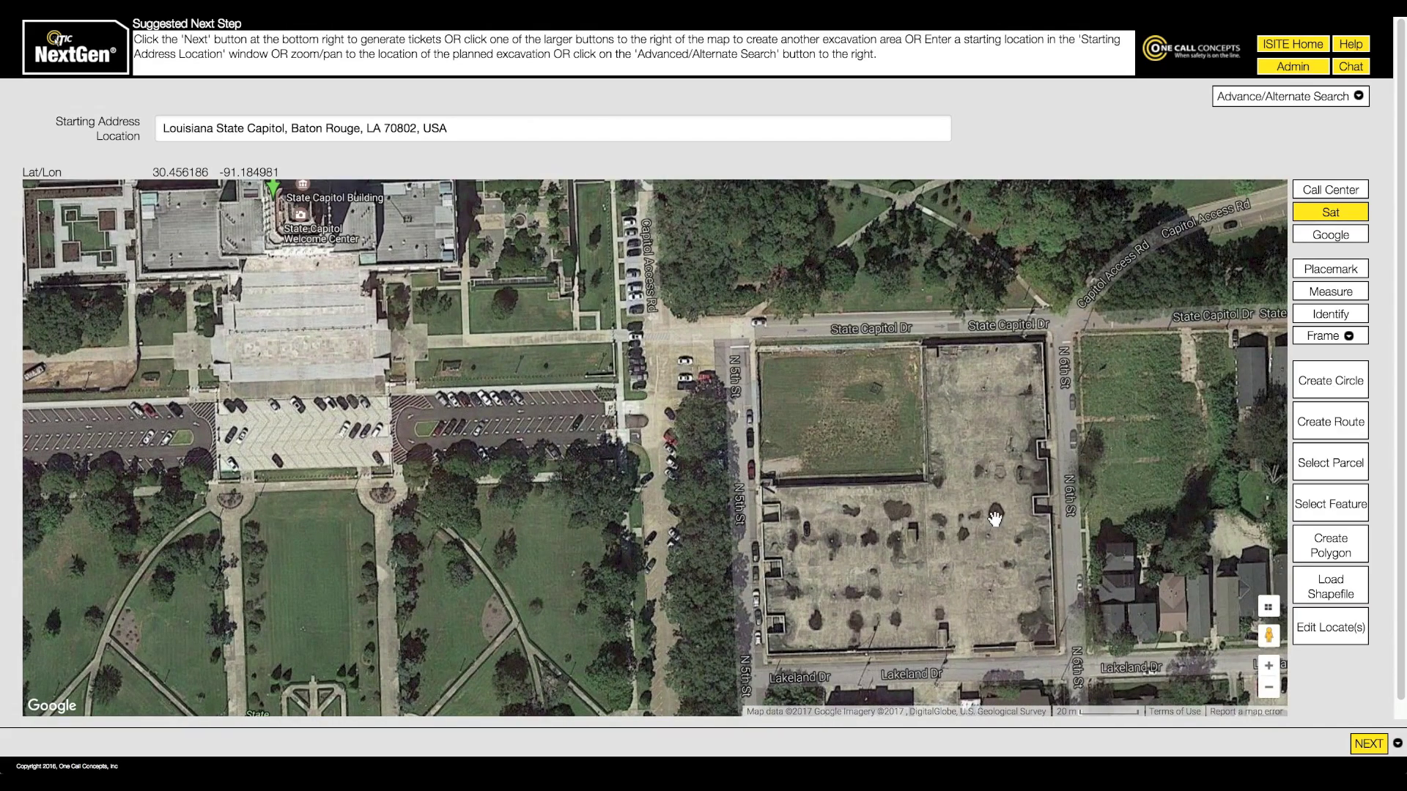
click(1299, 559)
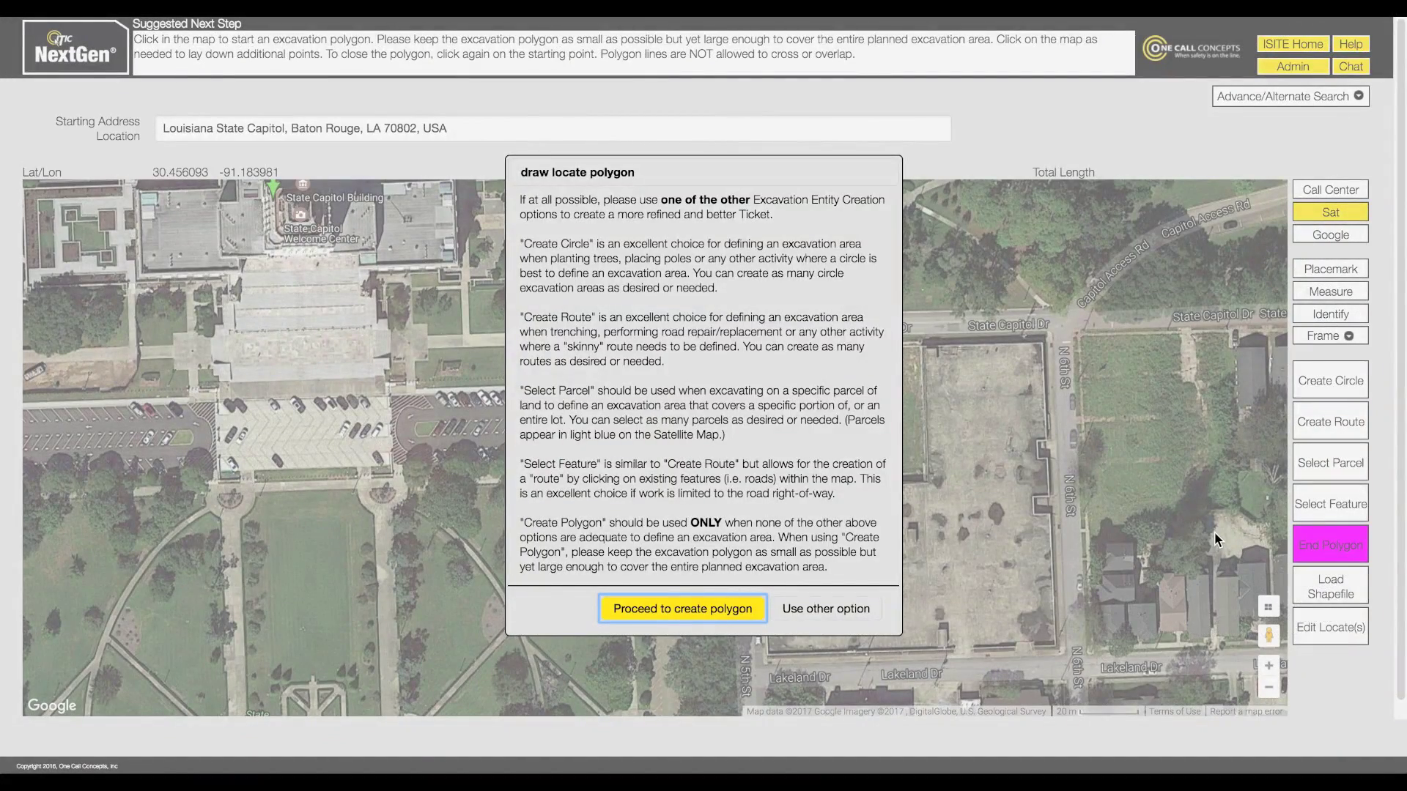
key(Return)
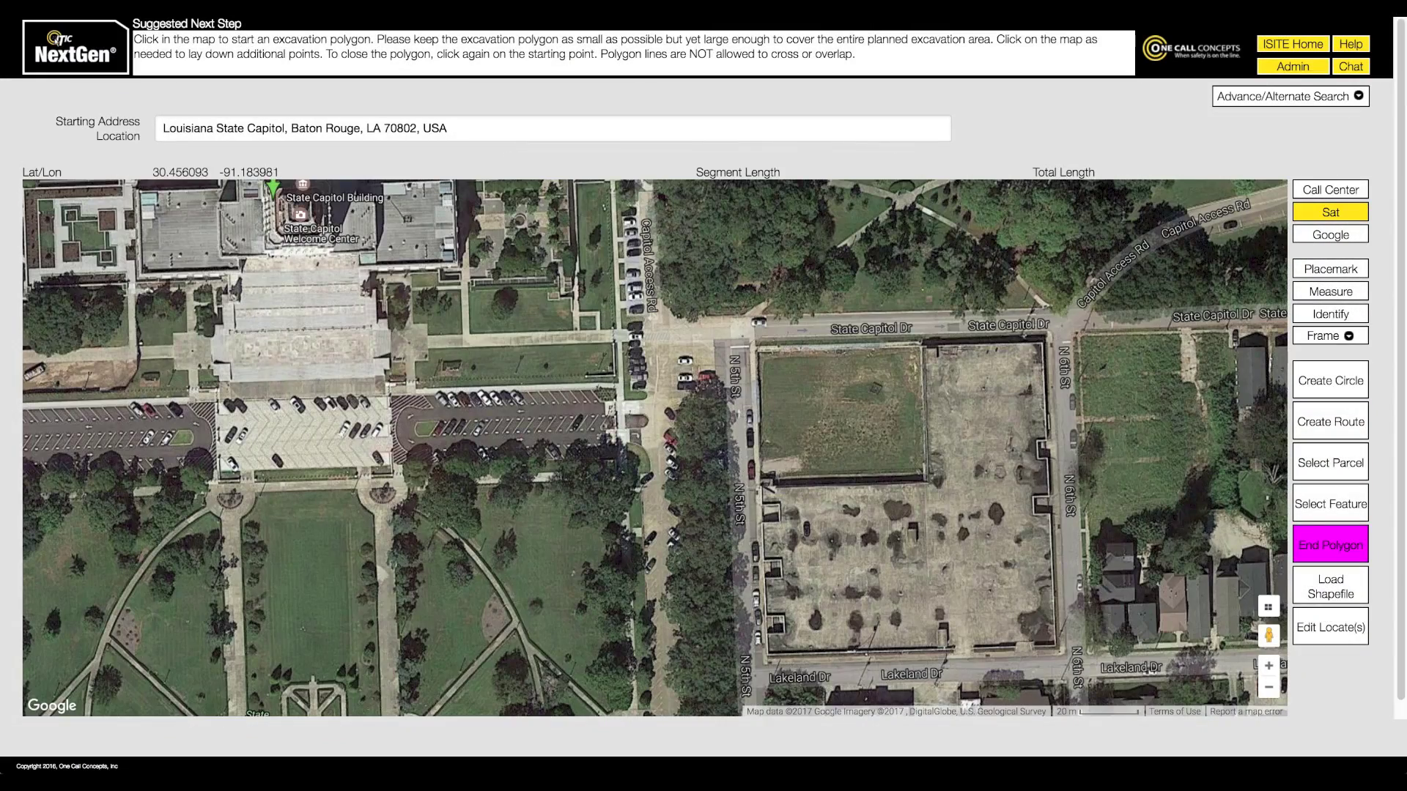
click(921, 344)
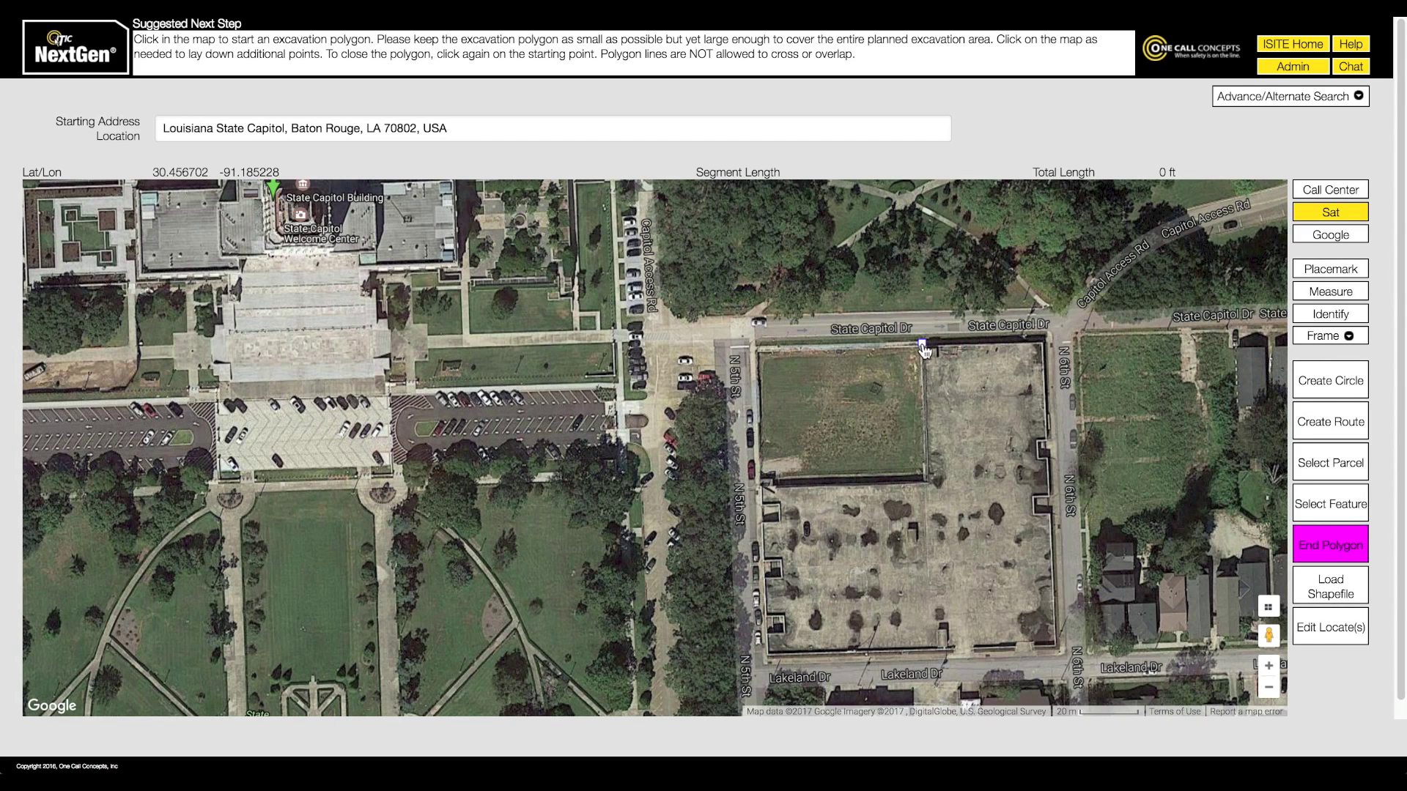
click(926, 478)
click(927, 478)
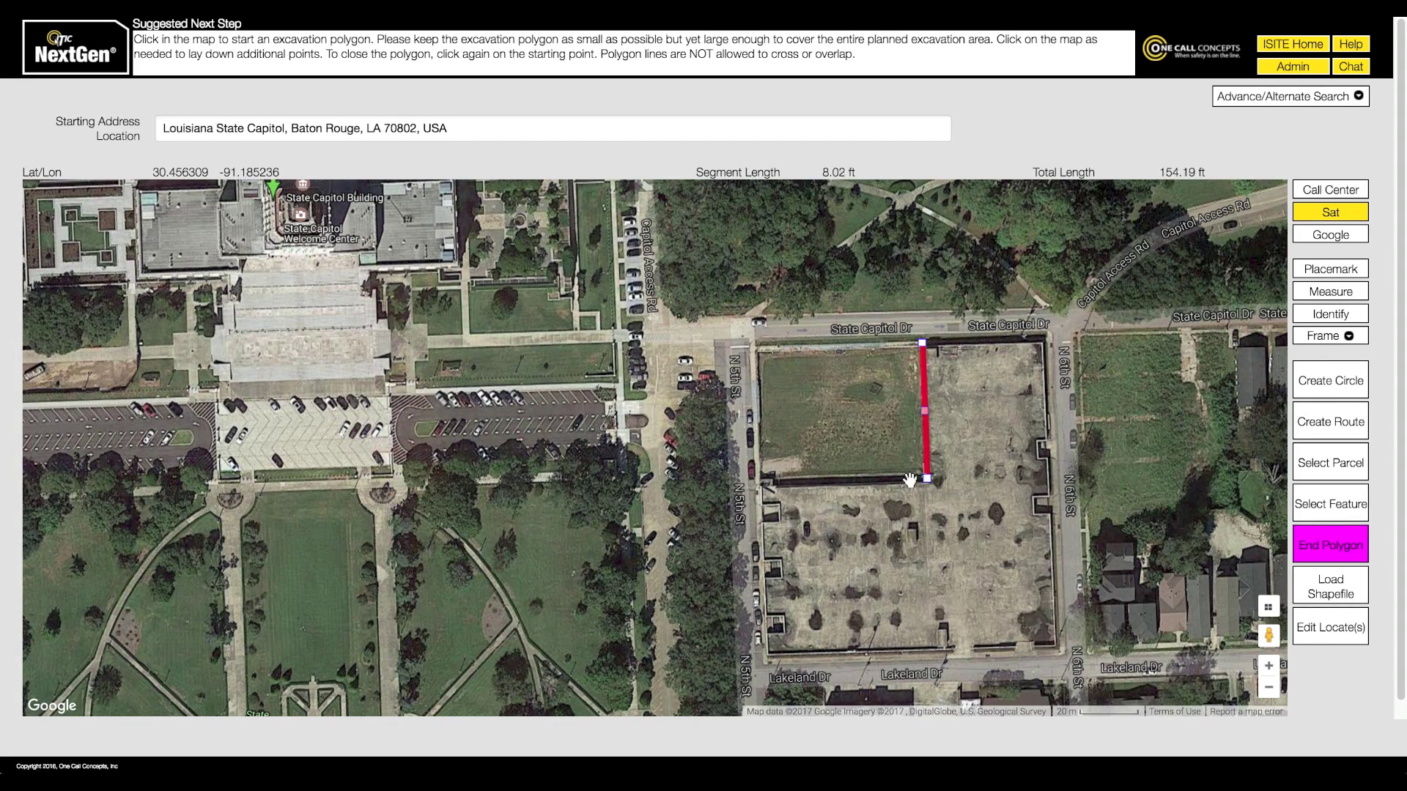
click(757, 483)
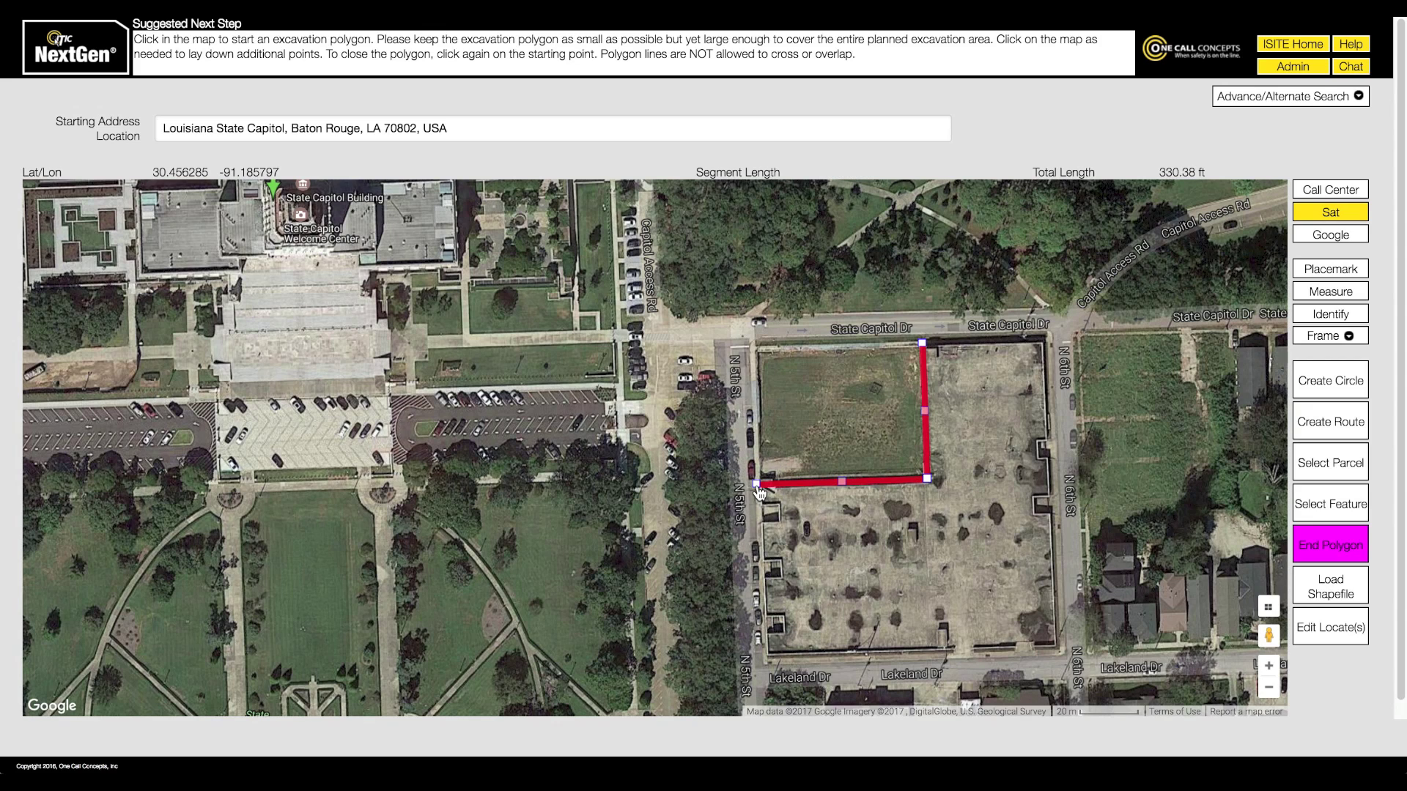
click(754, 340)
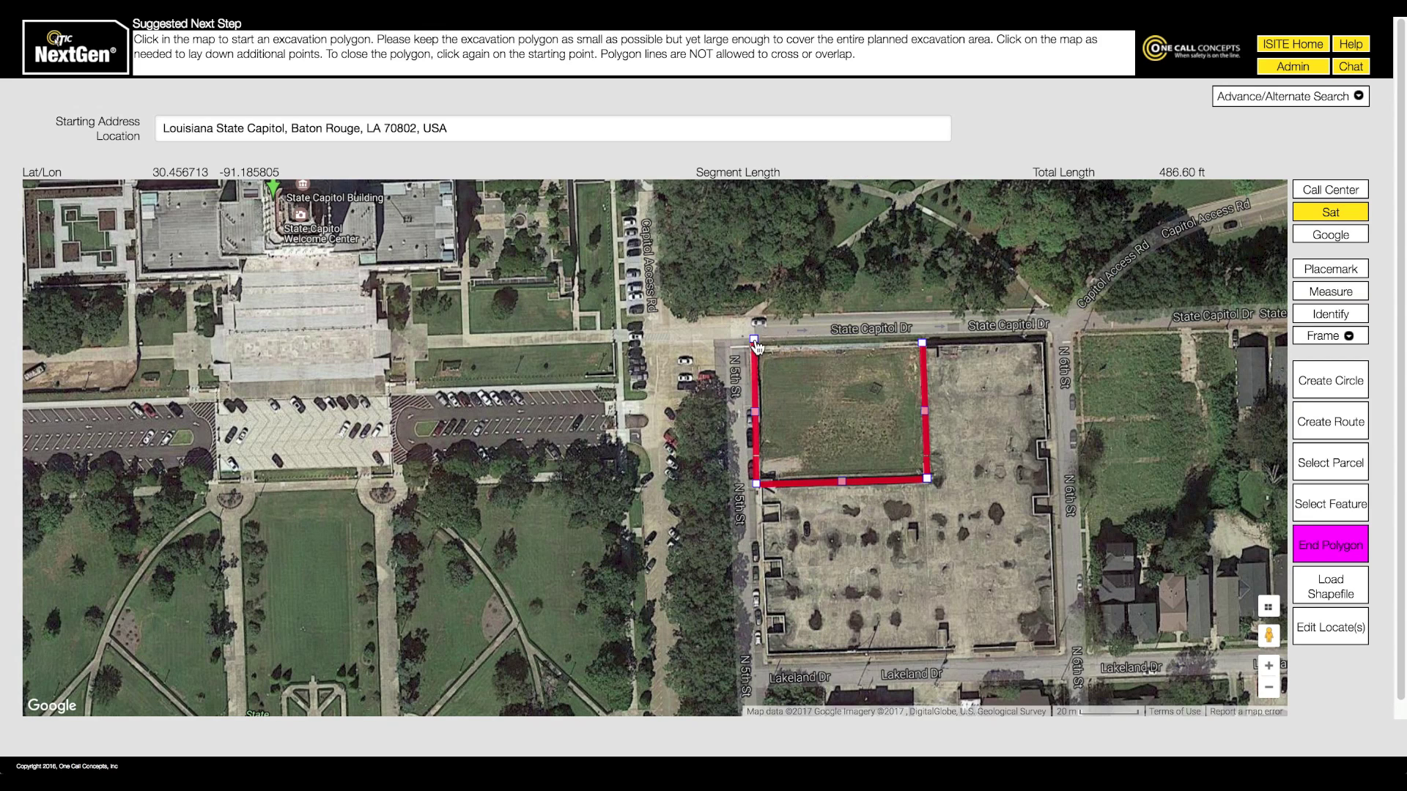
click(921, 344)
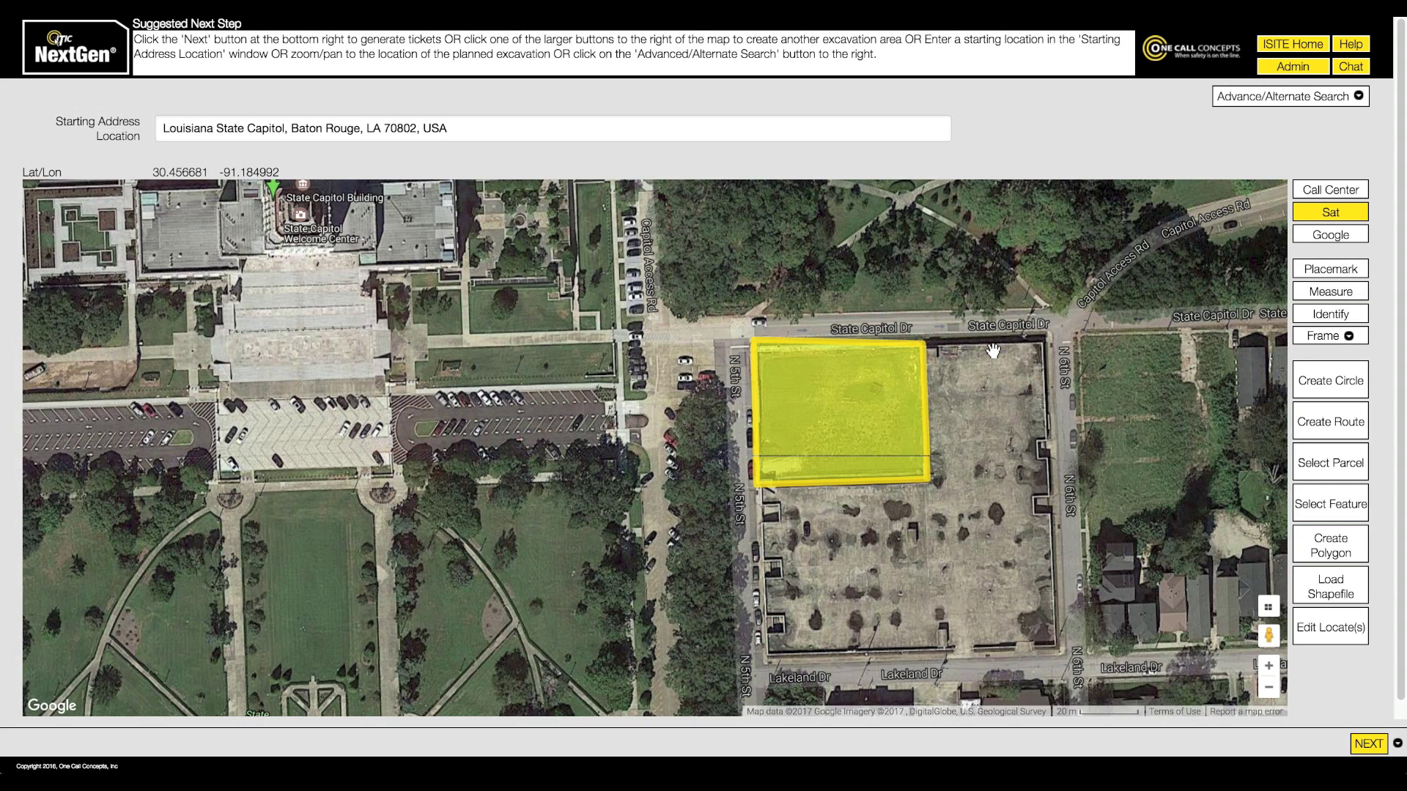
- Delete the yellow polygon and the western red circle on Capitol Access Rd
click(1311, 630)
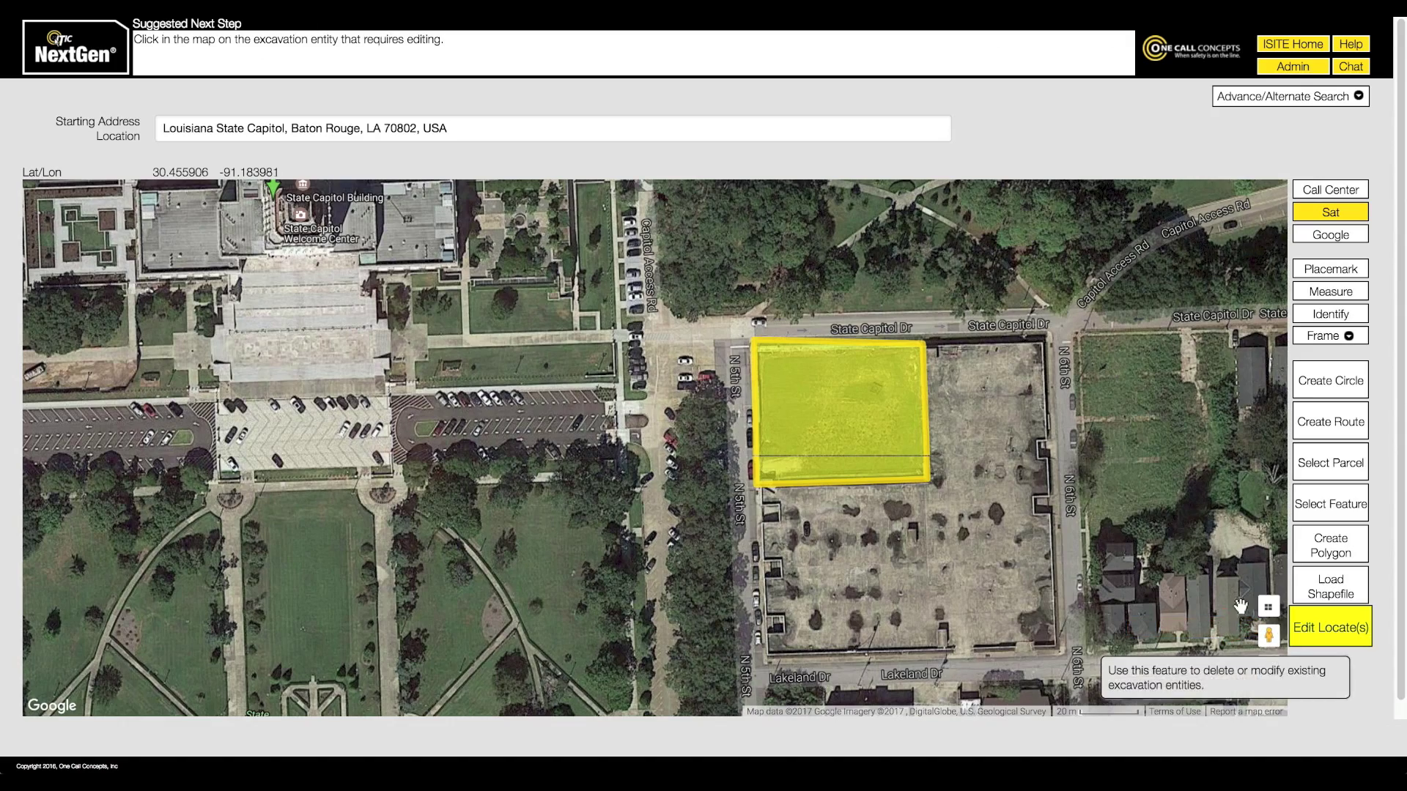
click(1269, 688)
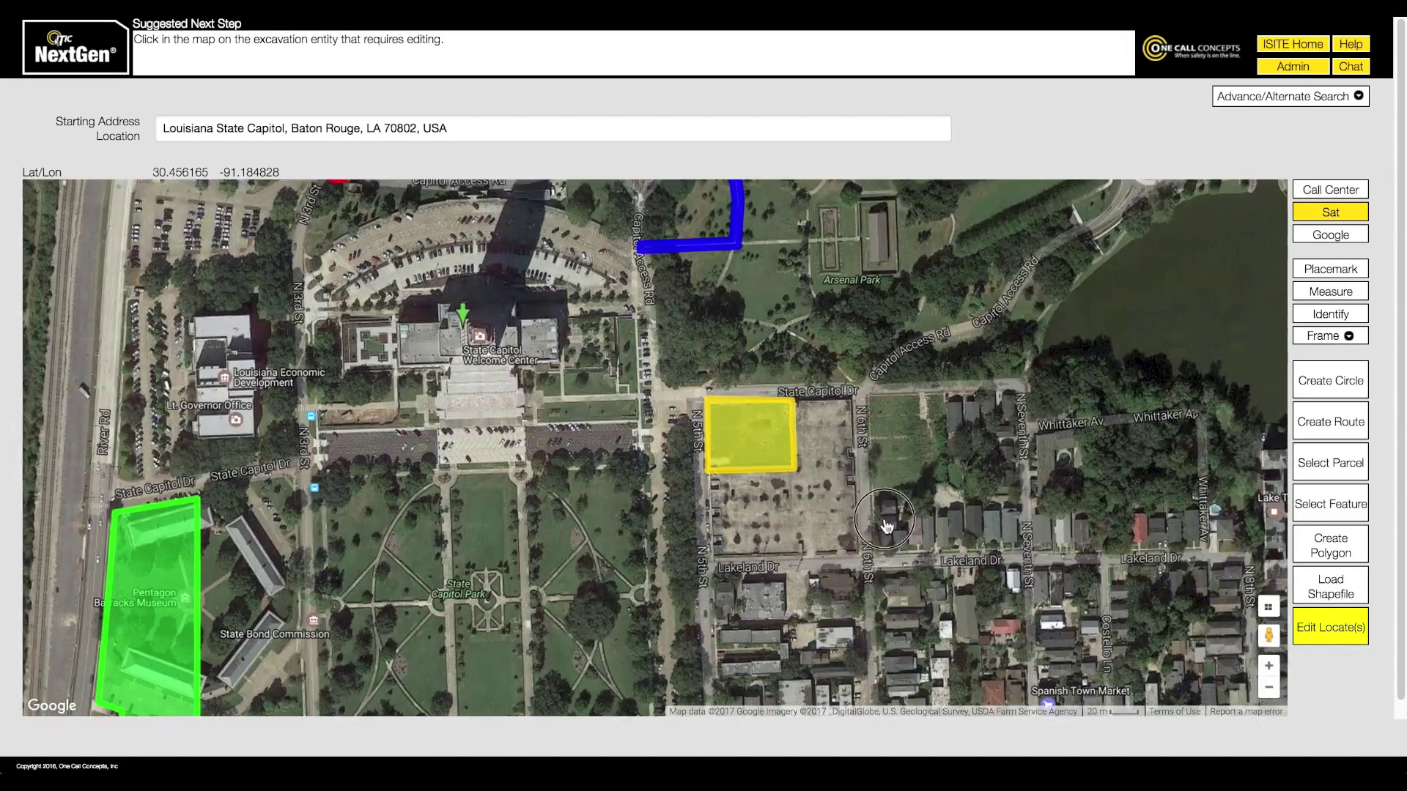
drag(848, 492, 1003, 611)
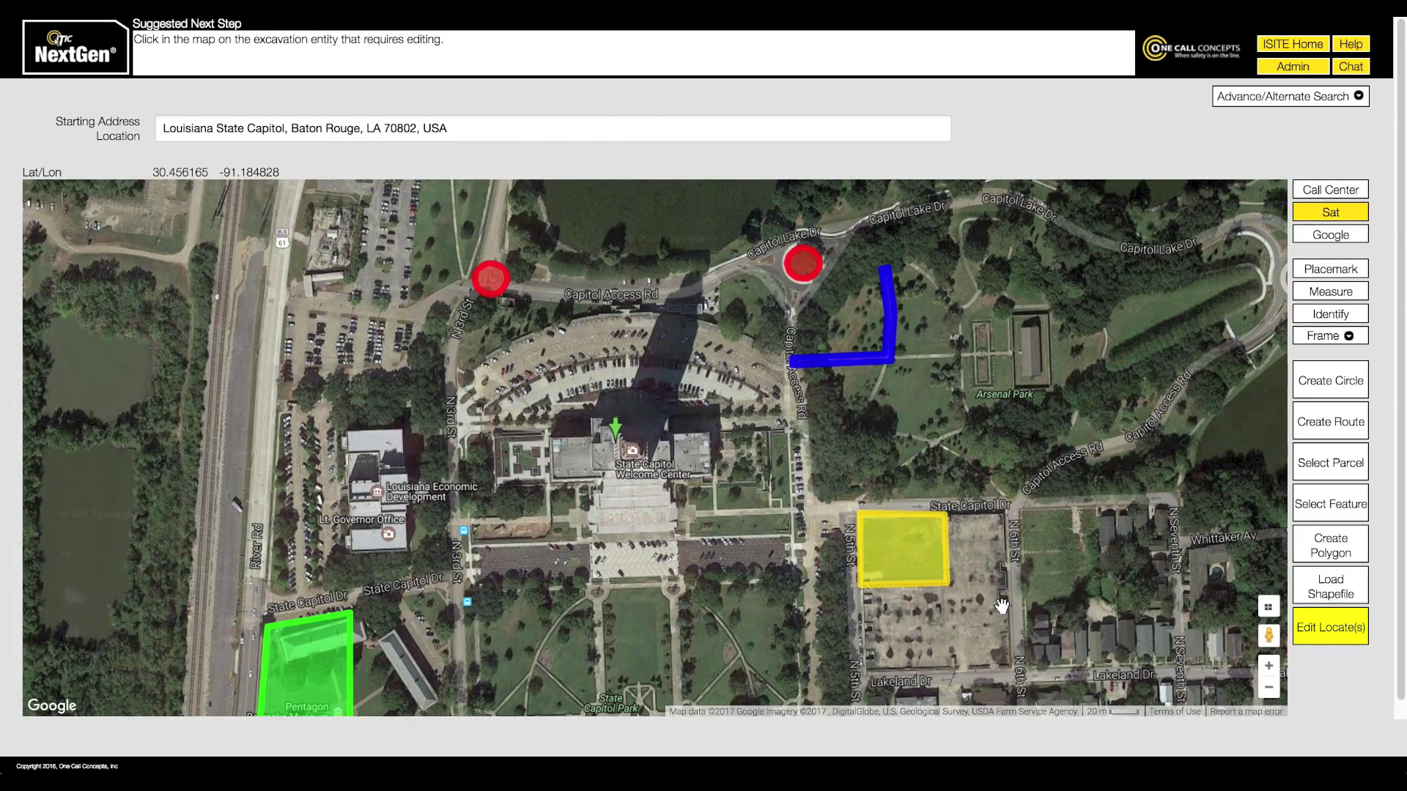
click(902, 551)
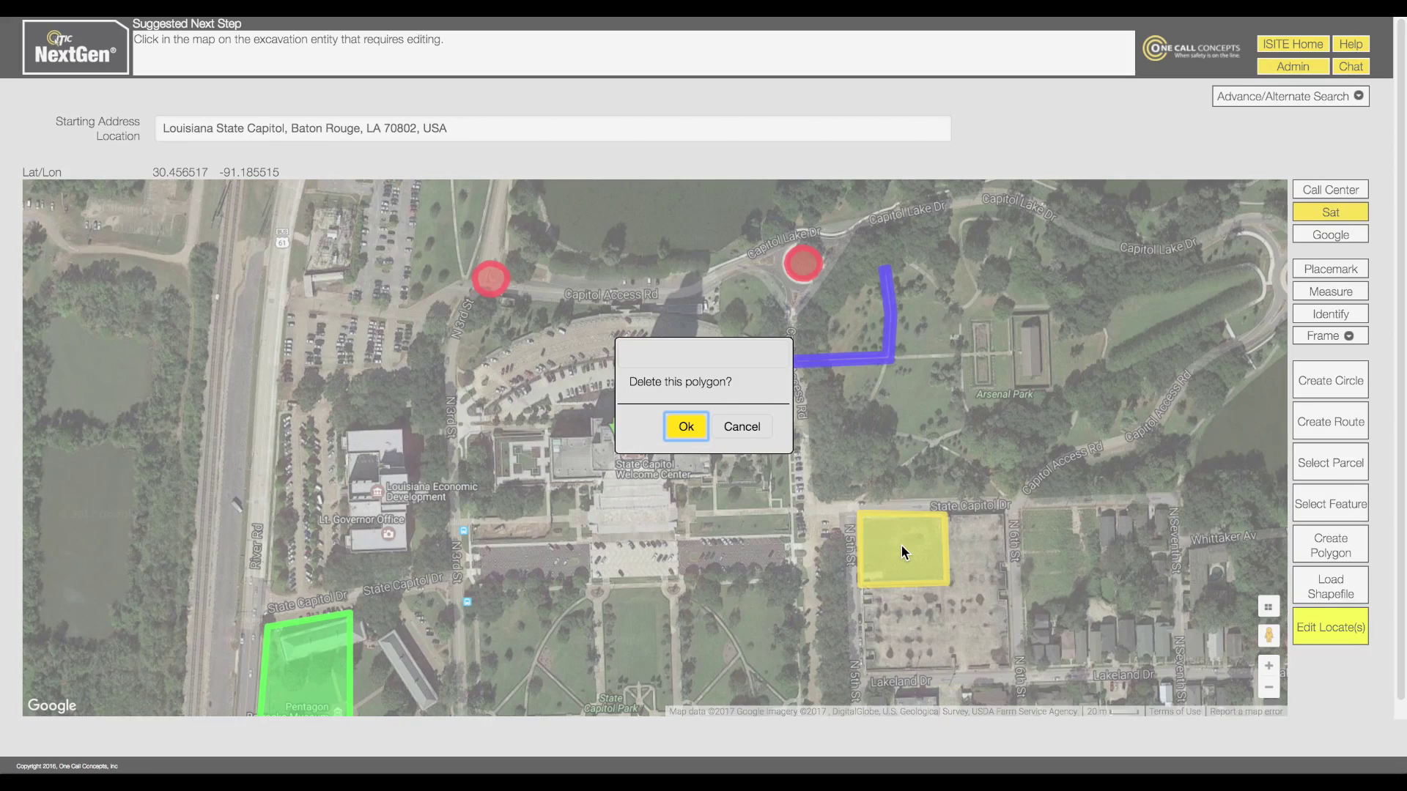
click(685, 429)
click(494, 277)
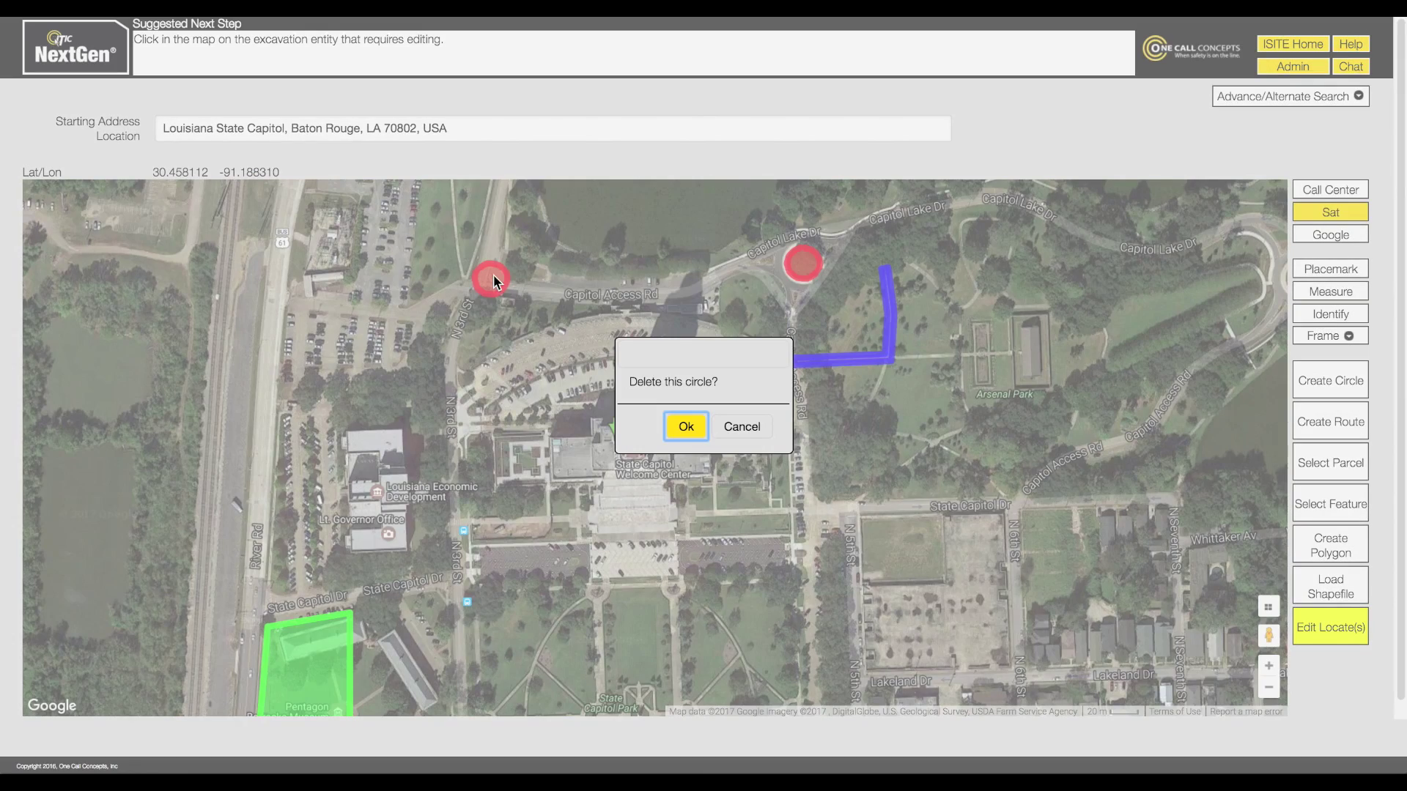
click(684, 427)
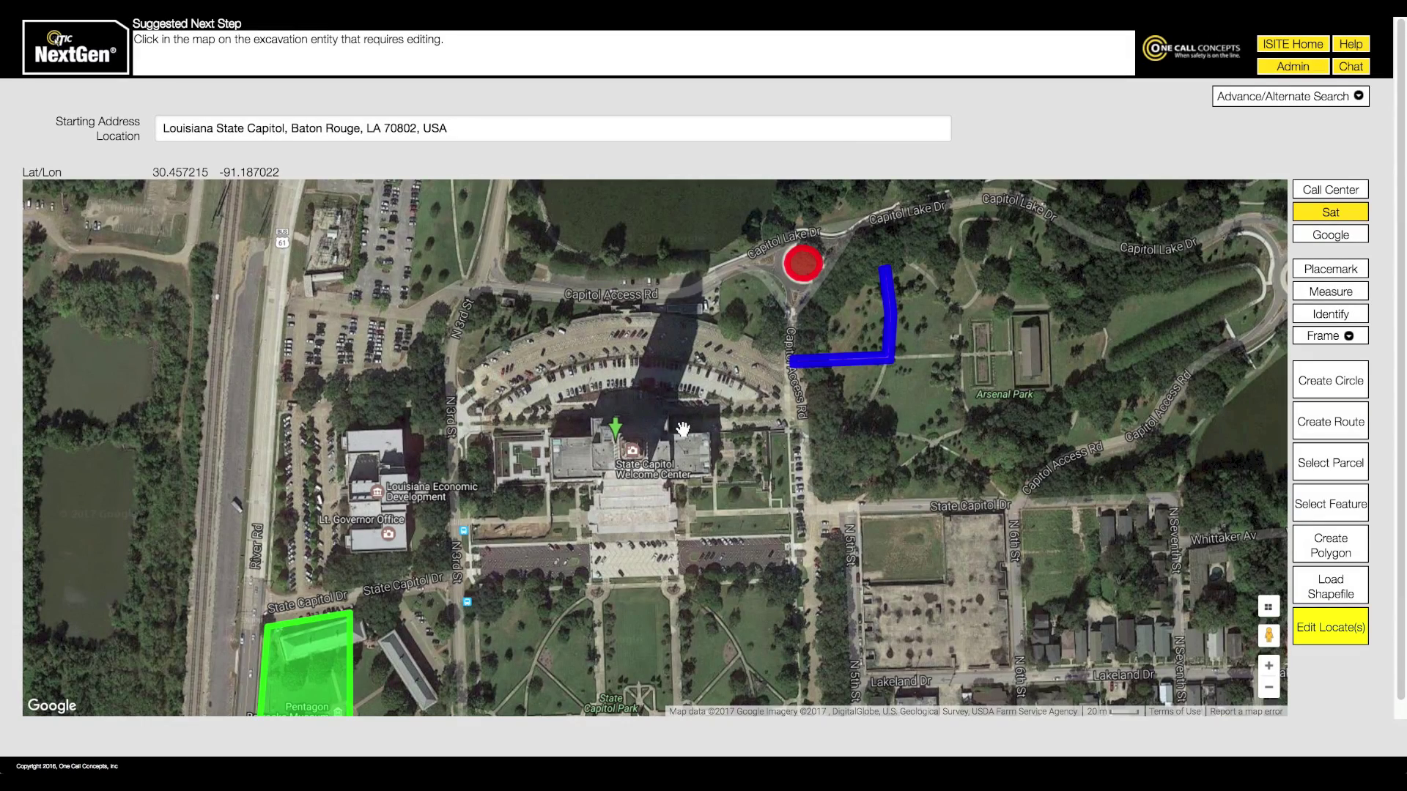
- Shorten the blue route's west end to about 311 ft and end editing
drag(947, 409, 892, 493)
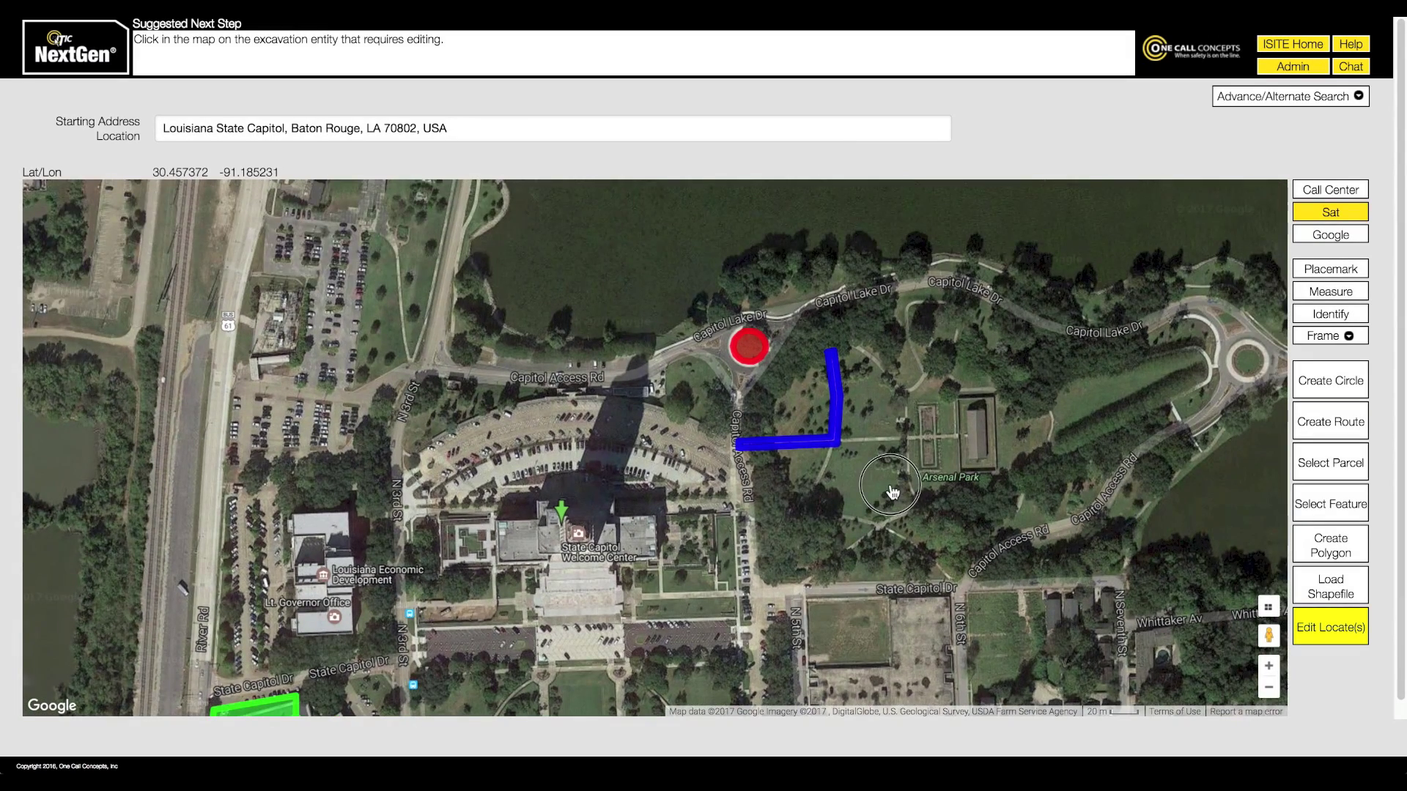
click(801, 451)
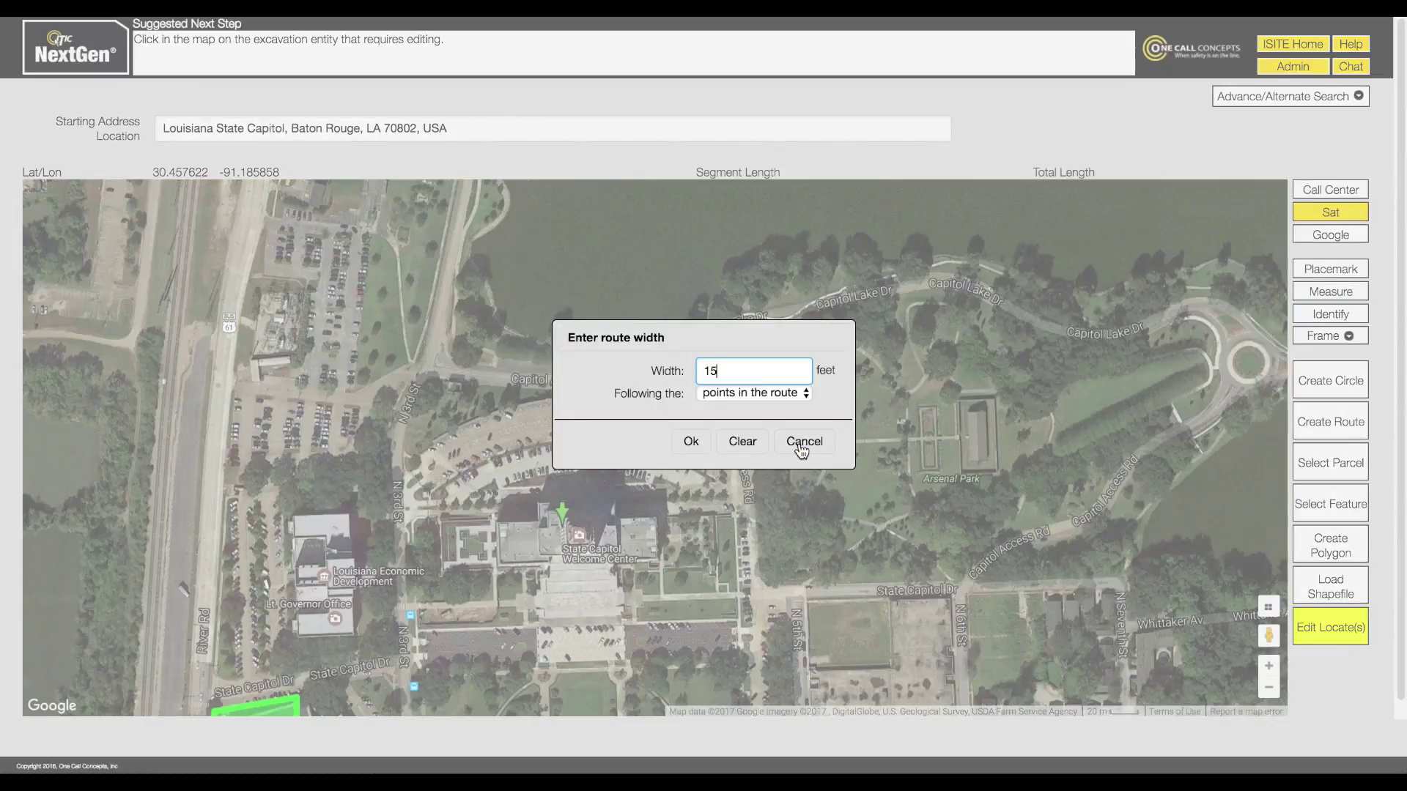
click(691, 441)
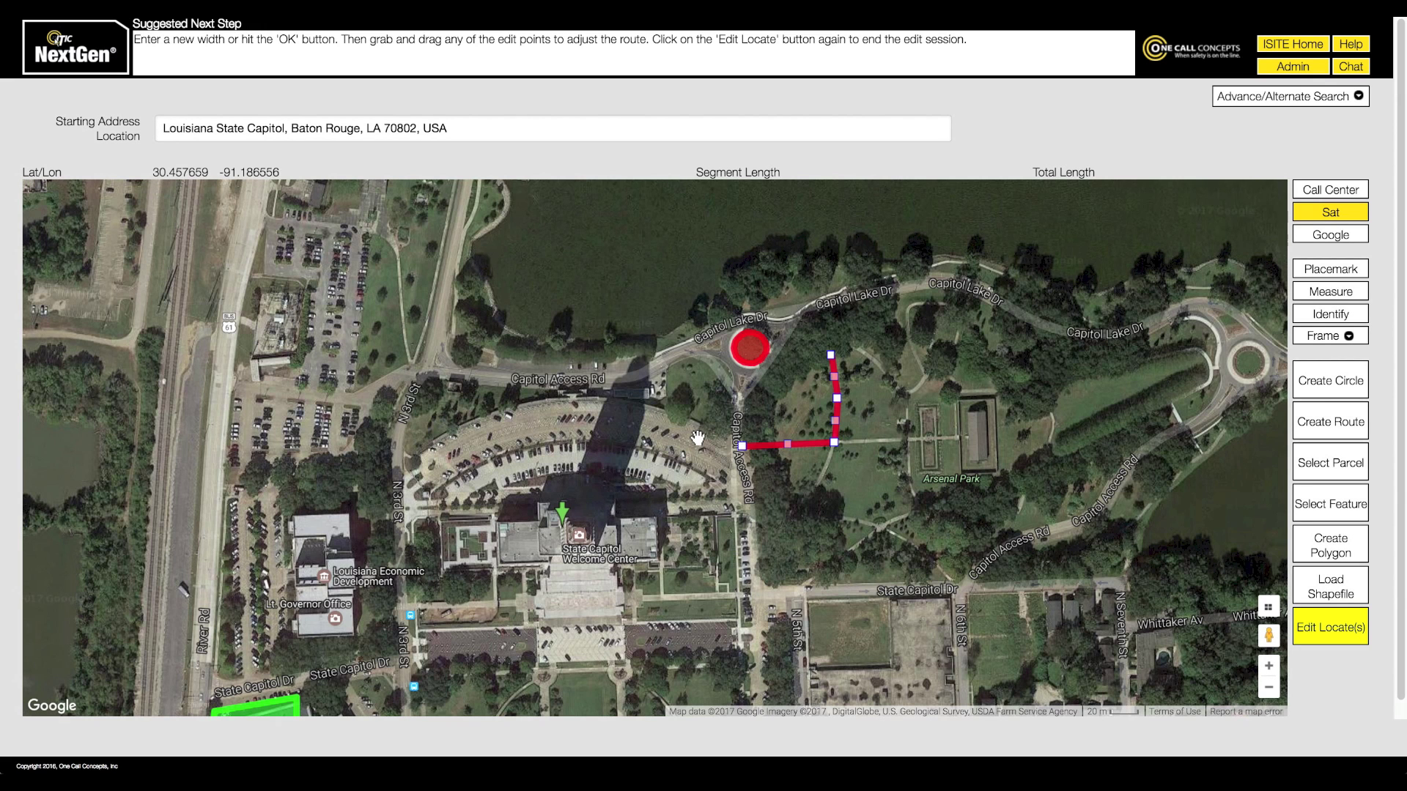
drag(742, 445, 780, 449)
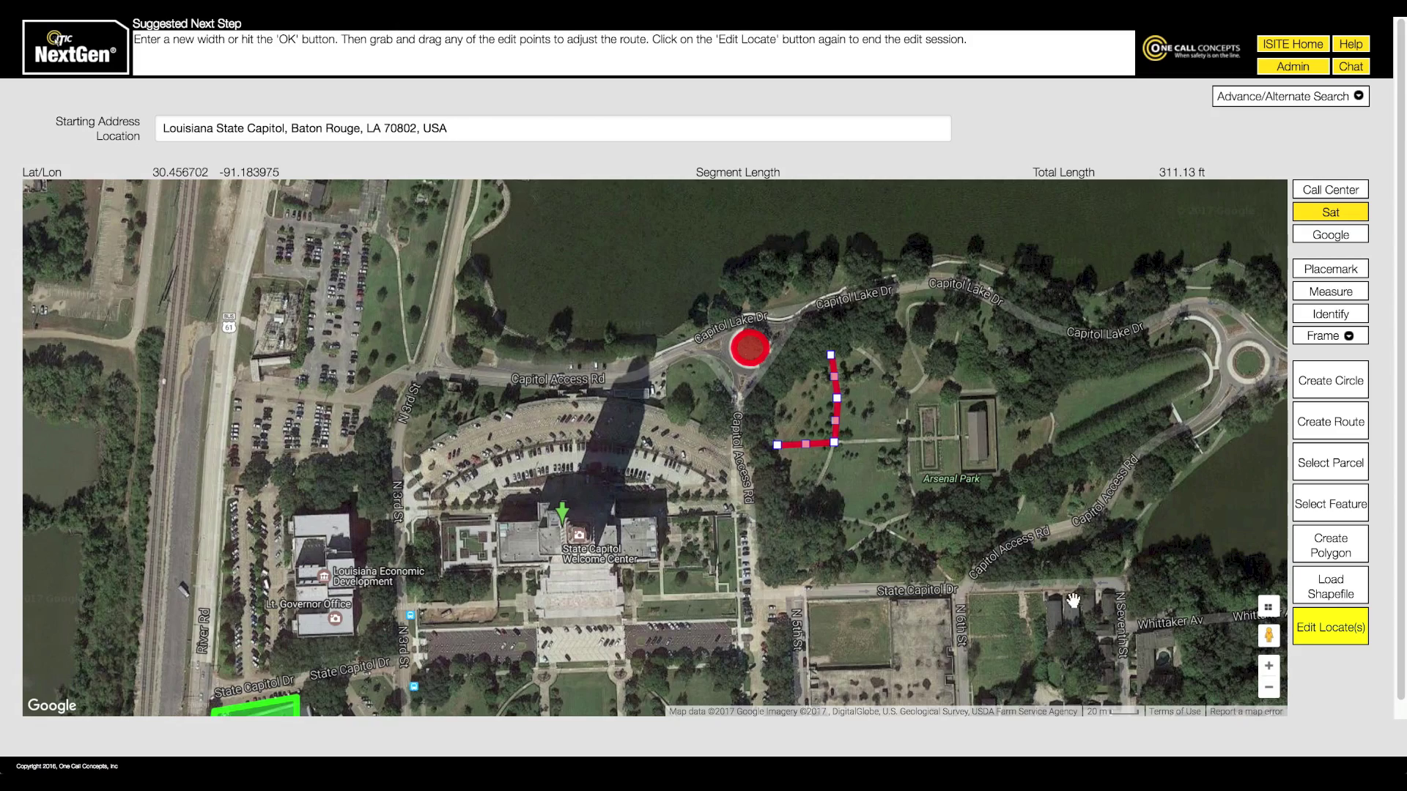
click(1301, 630)
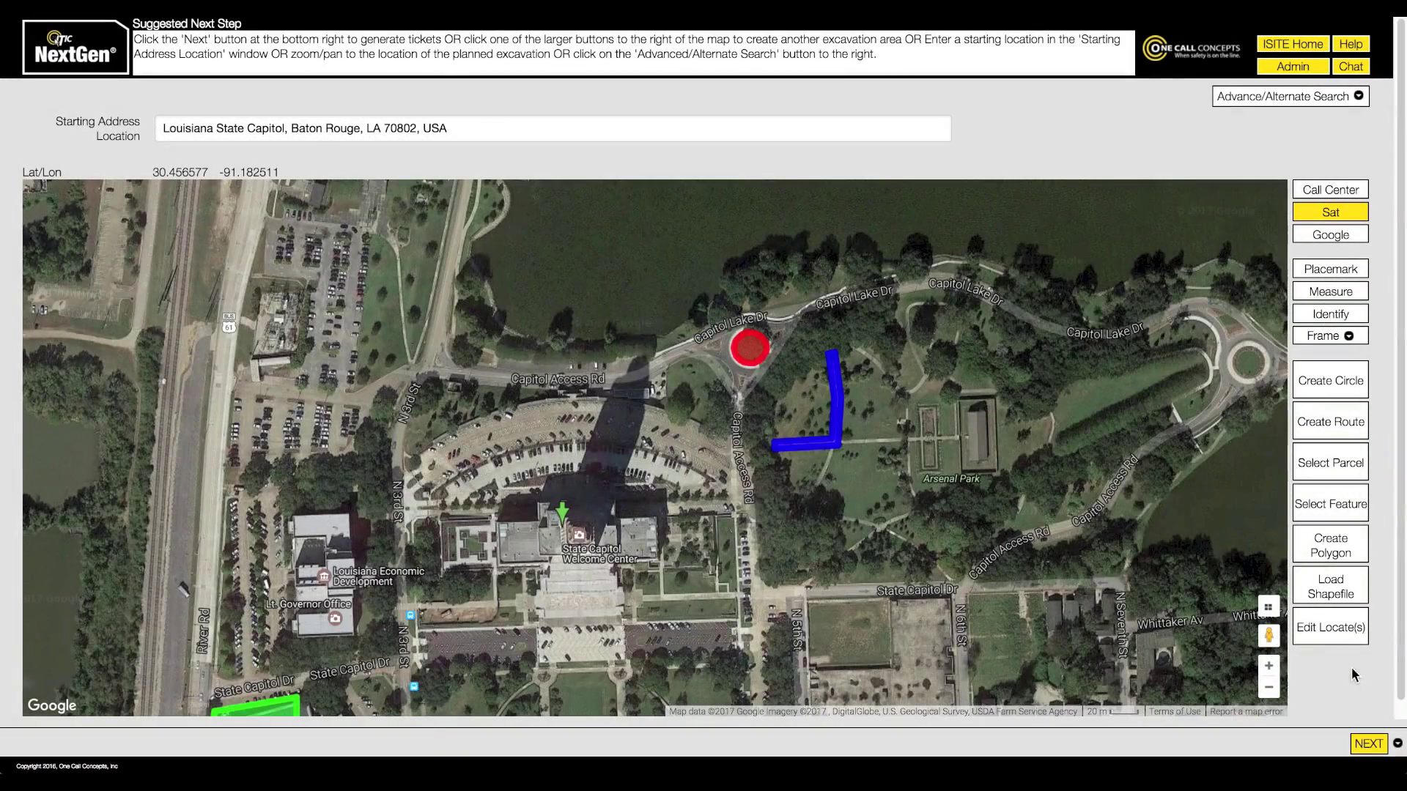
- Review the four remaining excavation areas and submit them with NEXT
click(1270, 687)
click(1269, 687)
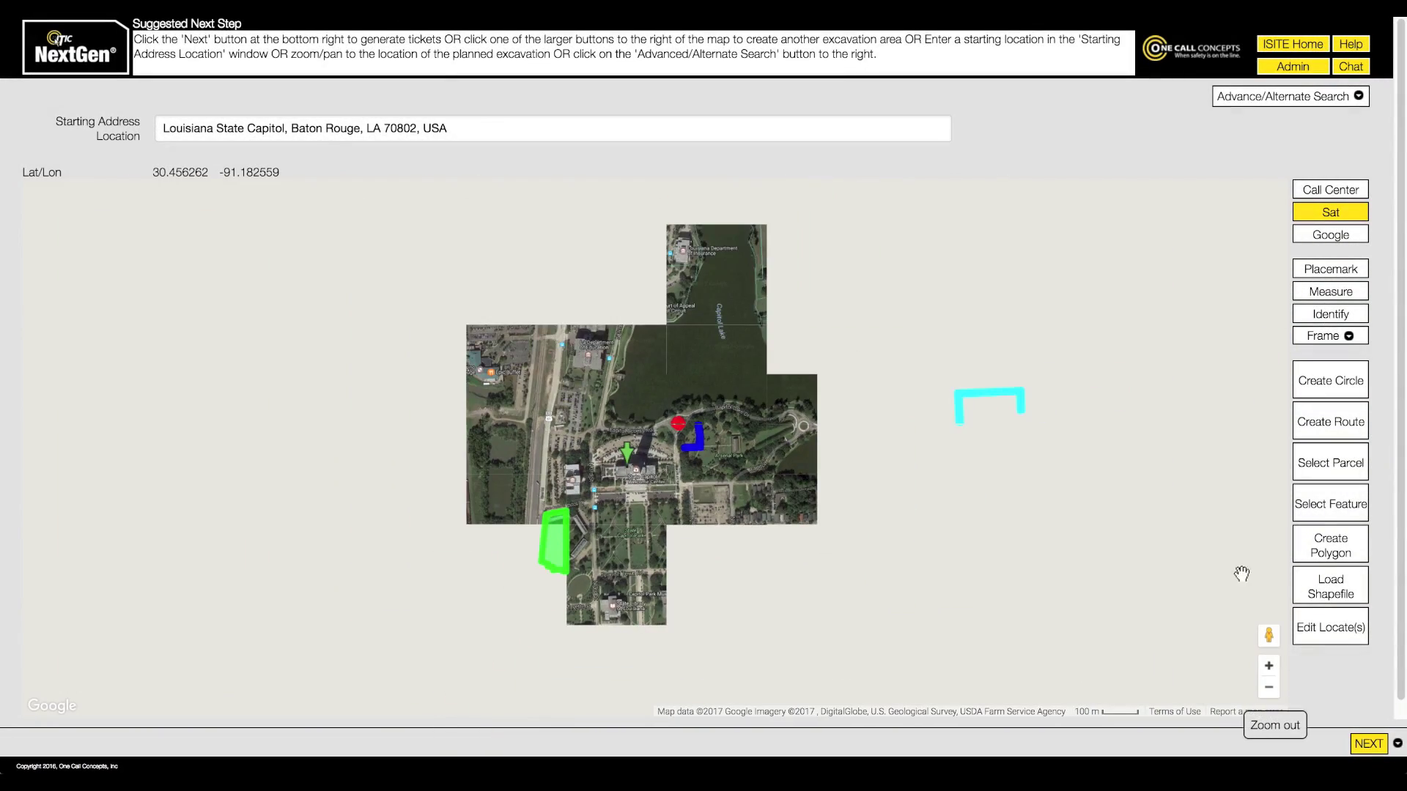
drag(1095, 539, 972, 458)
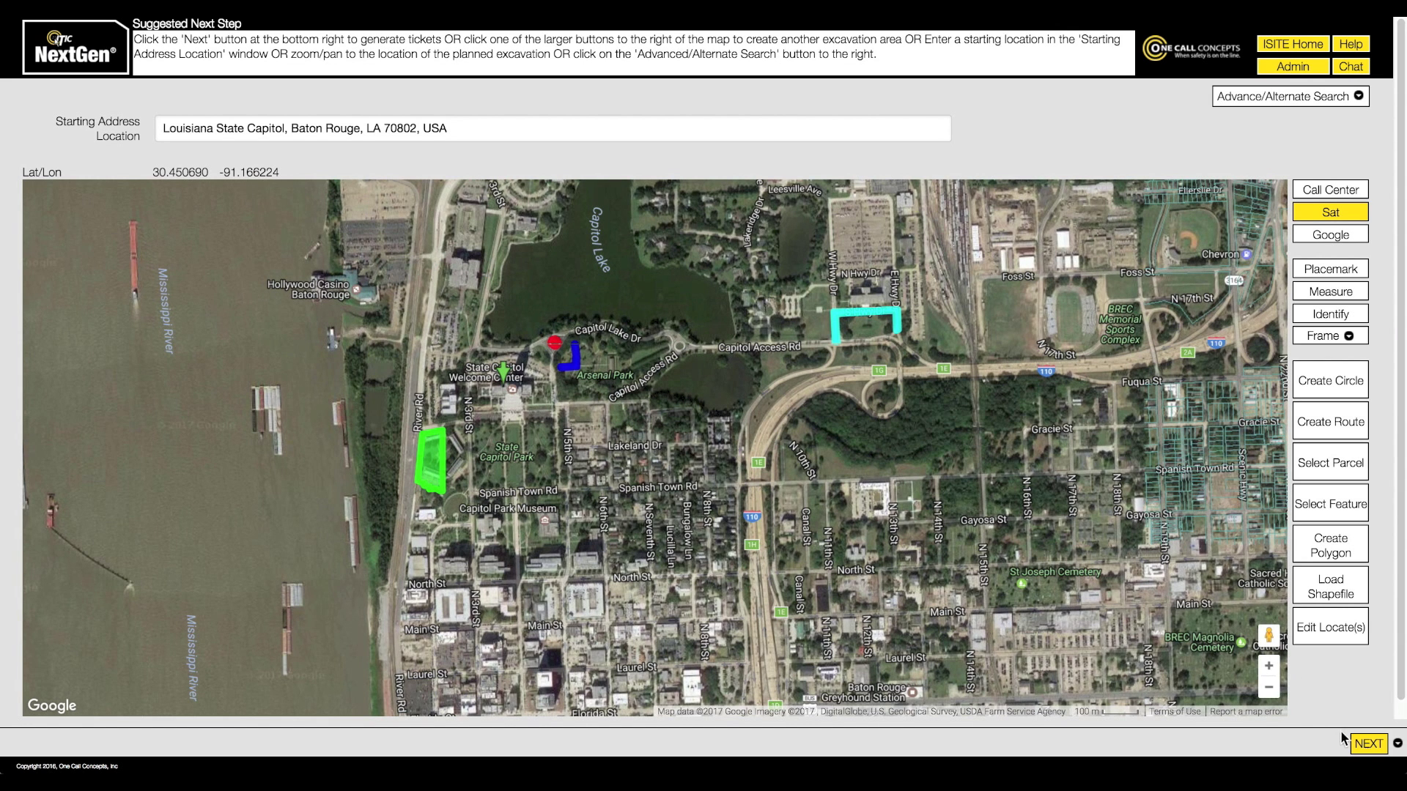
click(1361, 746)
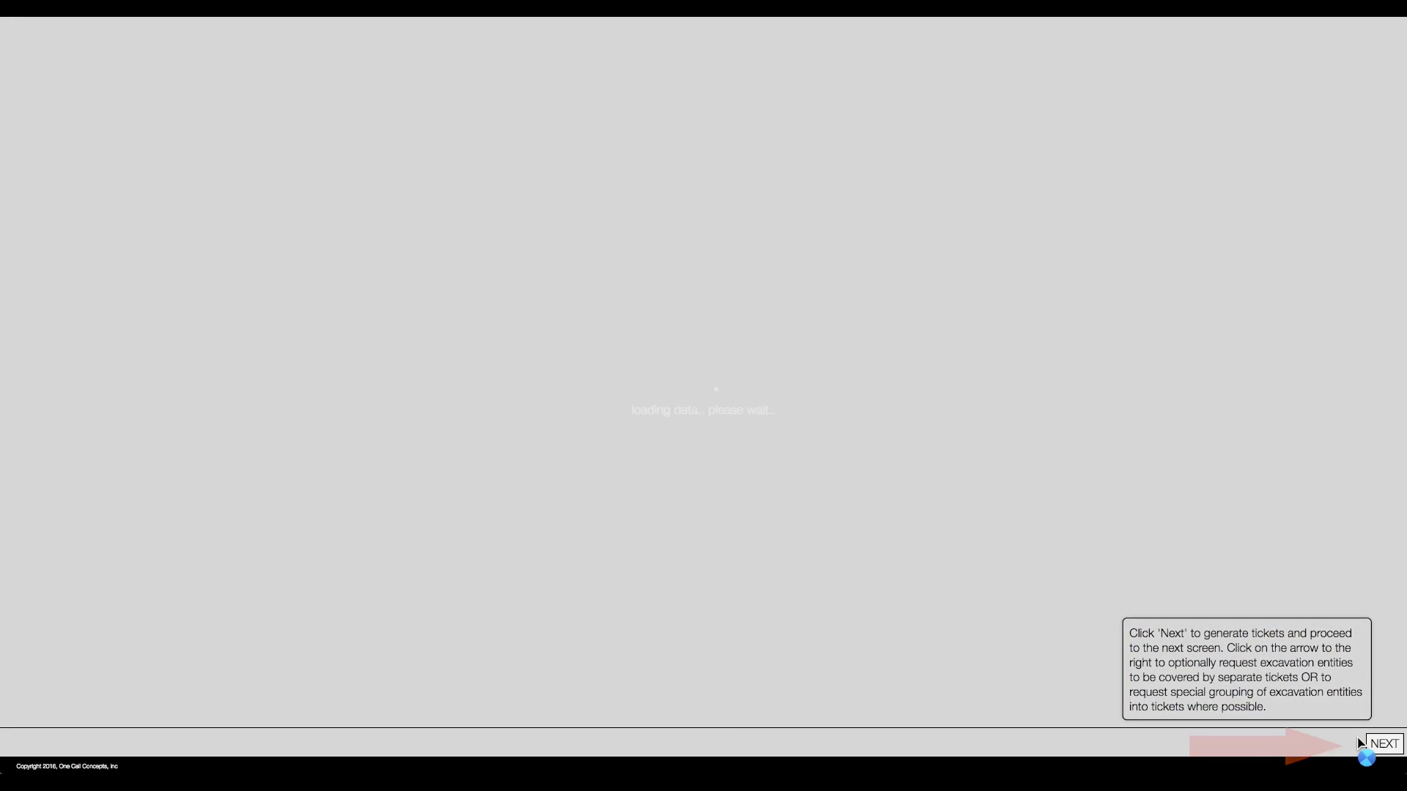